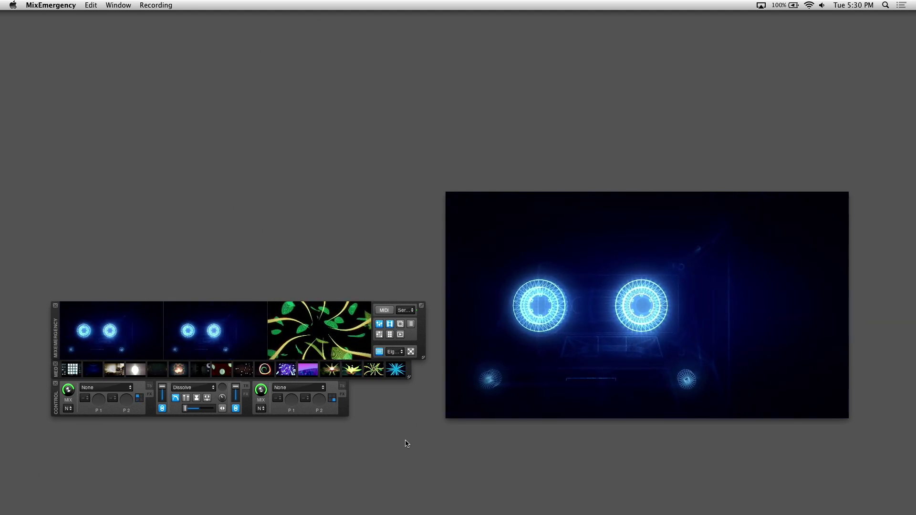
Step: Show the sample player and load DOC008 Fluo – HAP 1080p.mov from Finder into the first slot of bank A
{"action": "left_click", "coordinate": [400, 334]}
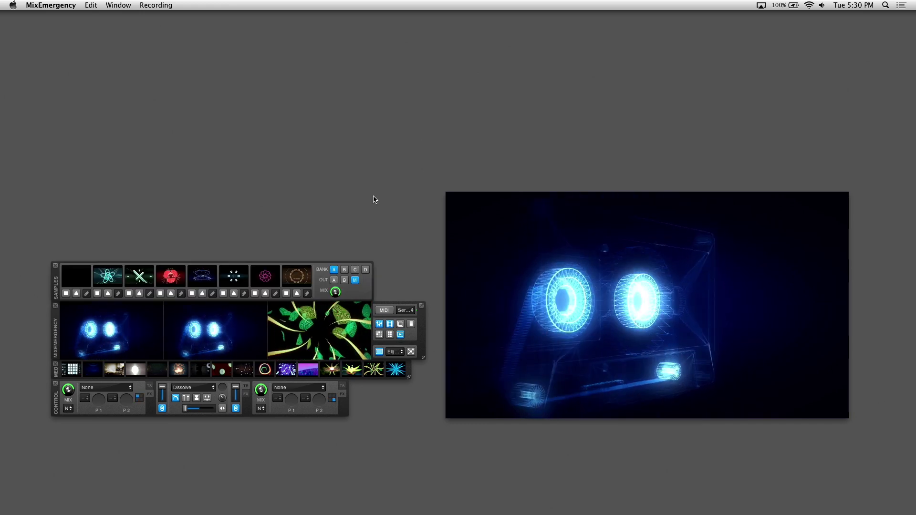
{"action": "key", "text": "super+Tab"}
{"action": "key", "text": "super+Tab"}
{"action": "key", "text": "super+Tab"}
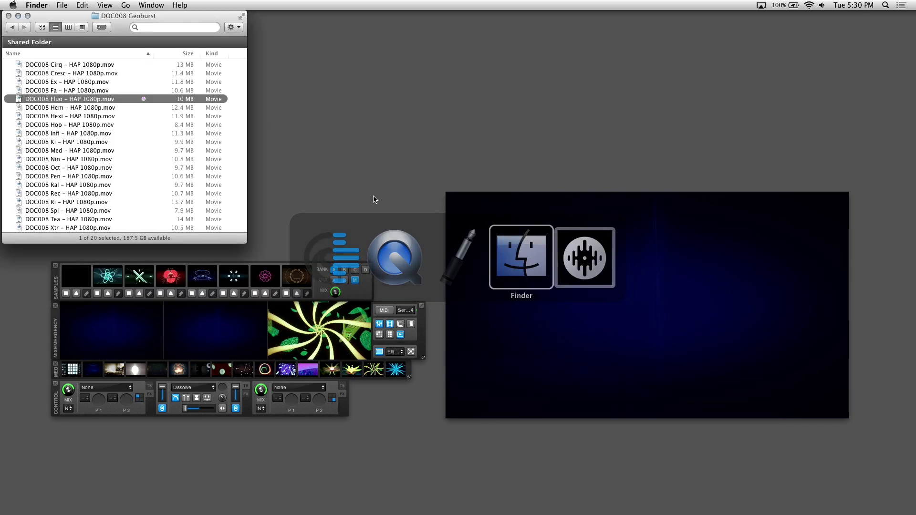
{"action": "left_click_drag", "start_coordinate": [136, 147], "coordinate": [81, 279]}
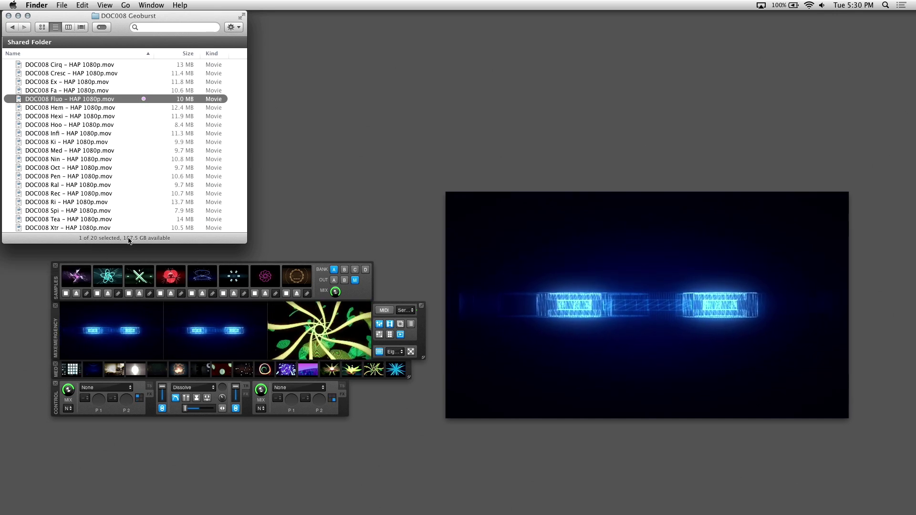
{"action": "key", "text": "super+h"}
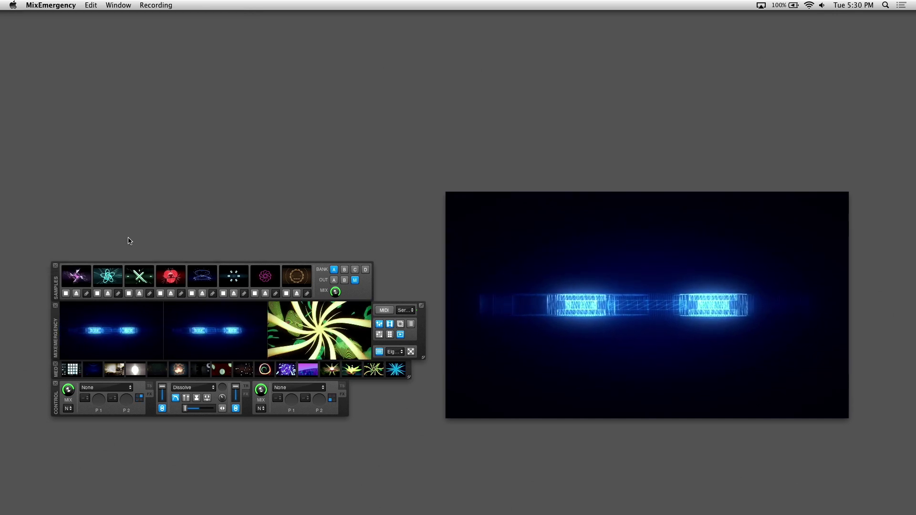
Step: Test the first sample in bank A by triggering it and stopping its playback several times
{"action": "left_click", "coordinate": [72, 283]}
{"action": "left_click", "coordinate": [66, 293]}
{"action": "left_click", "coordinate": [67, 285]}
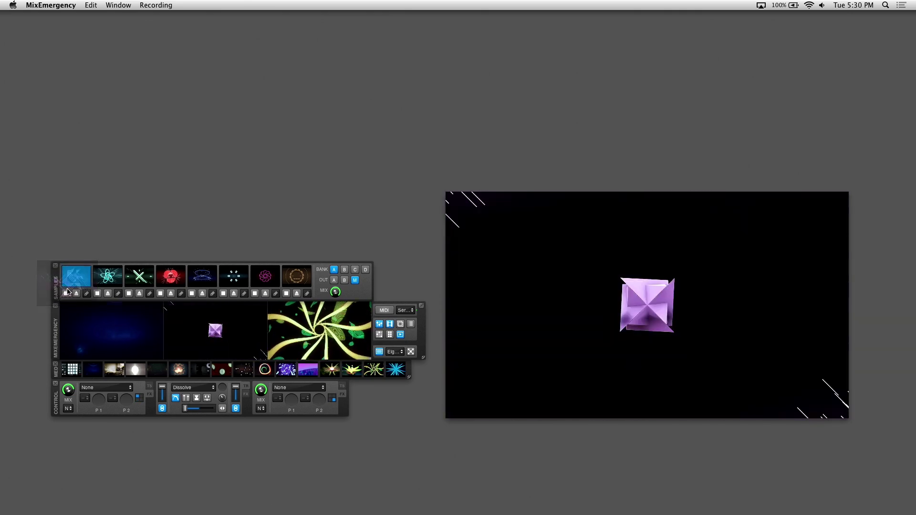
{"action": "left_click", "coordinate": [71, 283]}
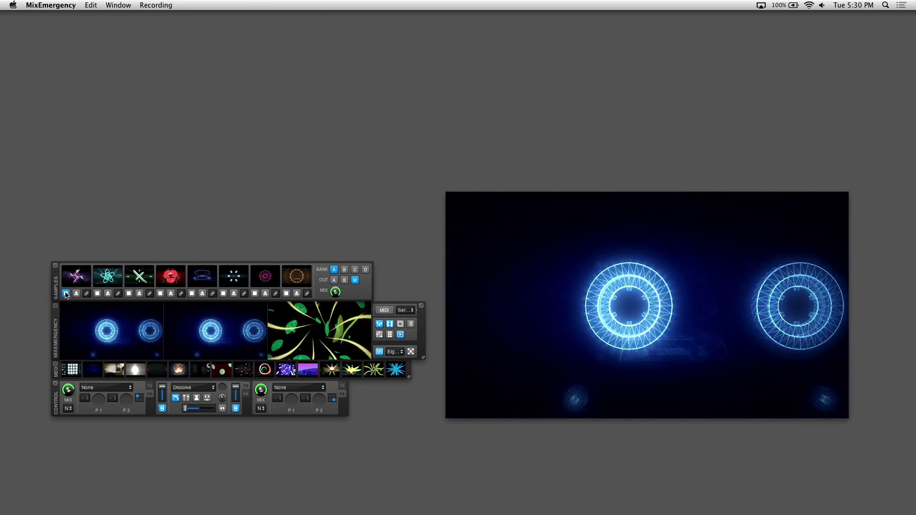
{"action": "left_click", "coordinate": [66, 293]}
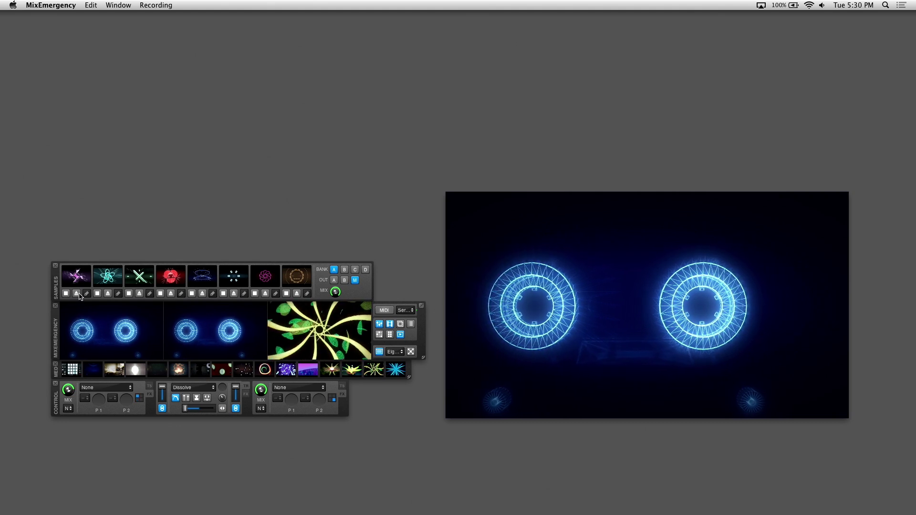
Step: Eject the first sample and reload DOC008 Fluo – HAP 1080p.mov from Finder into the same slot
{"action": "left_click", "coordinate": [78, 295]}
{"action": "key", "text": "super+Tab"}
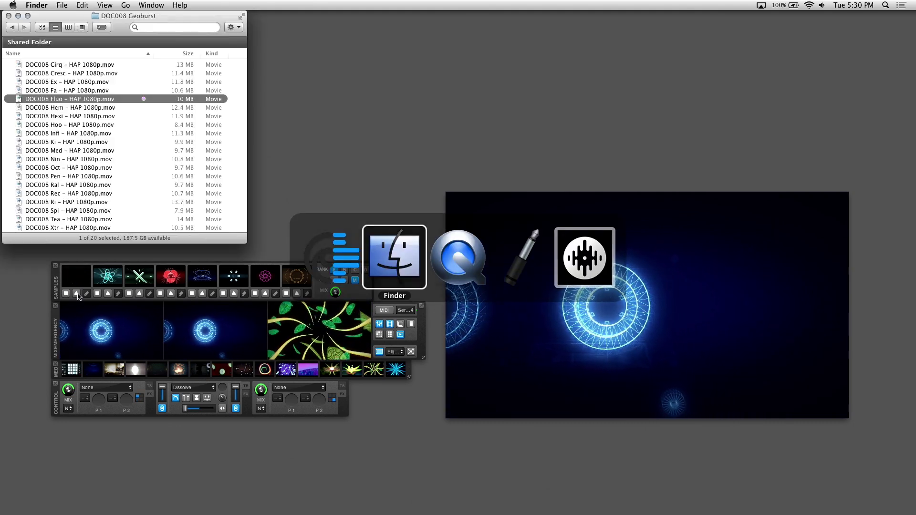
{"action": "left_click_drag", "start_coordinate": [71, 98], "coordinate": [78, 278]}
{"action": "key", "text": "super+Tab"}
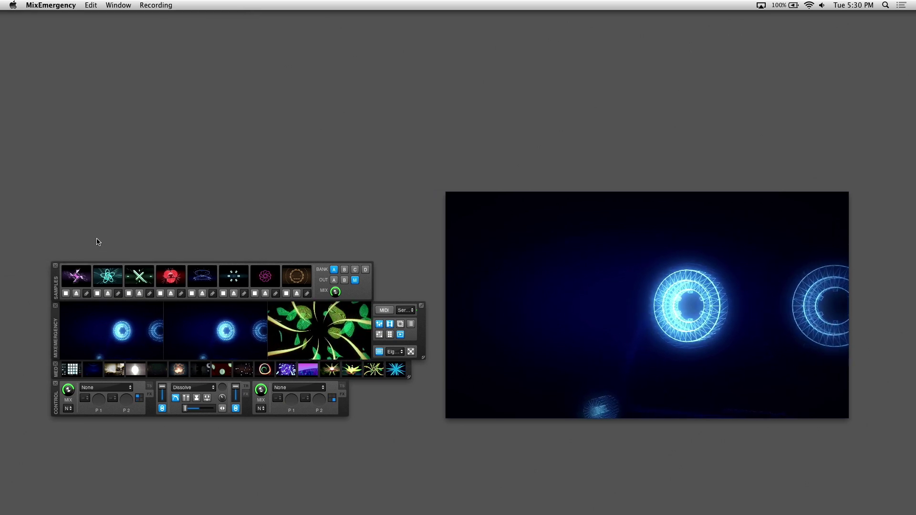
Step: Look over the first sample's settings and close them again
{"action": "left_click", "coordinate": [87, 294]}
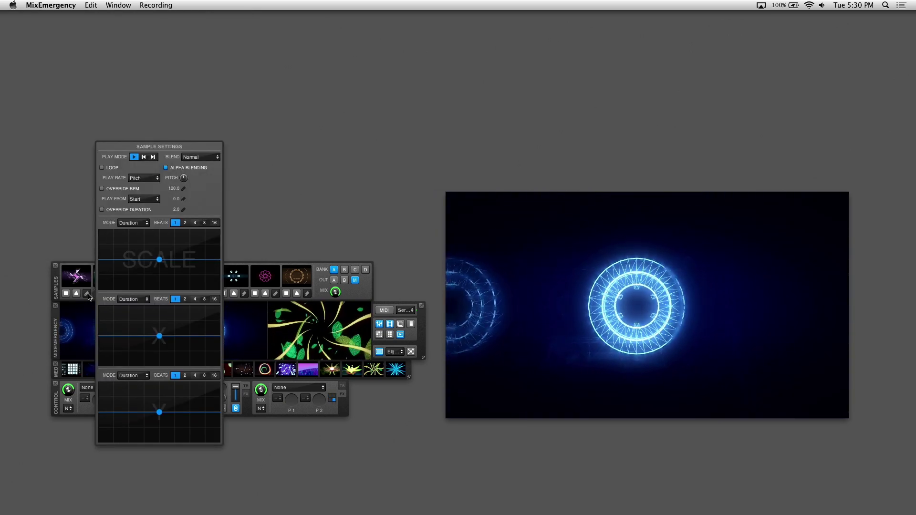
{"action": "left_click", "coordinate": [88, 296]}
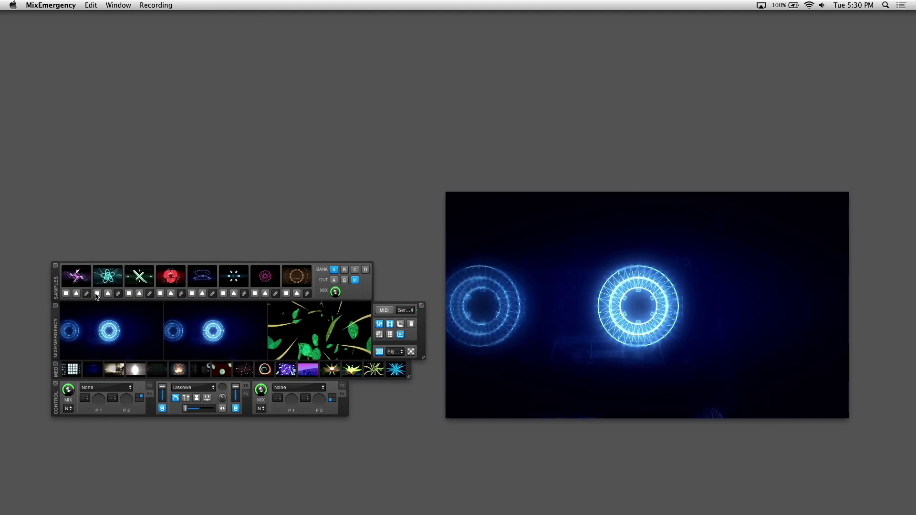
Step: Switch to sample bank D, play its last two samples over the video, and return to bank A
{"action": "left_click", "coordinate": [365, 269]}
{"action": "left_click", "coordinate": [261, 276]}
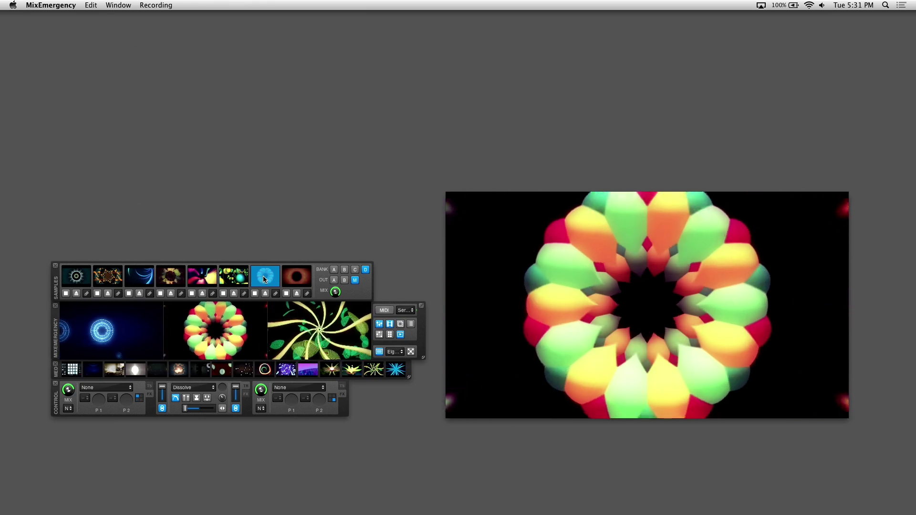
{"action": "left_click", "coordinate": [303, 280]}
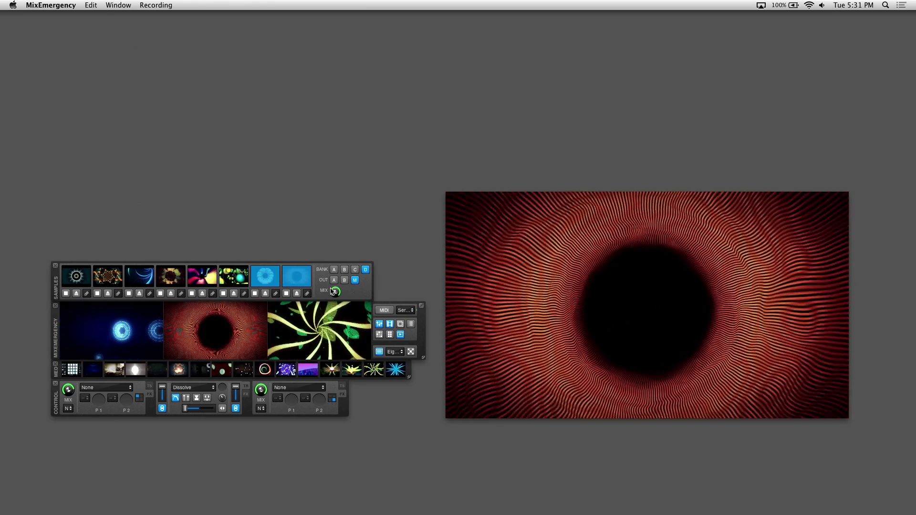
{"action": "left_click", "coordinate": [295, 286]}
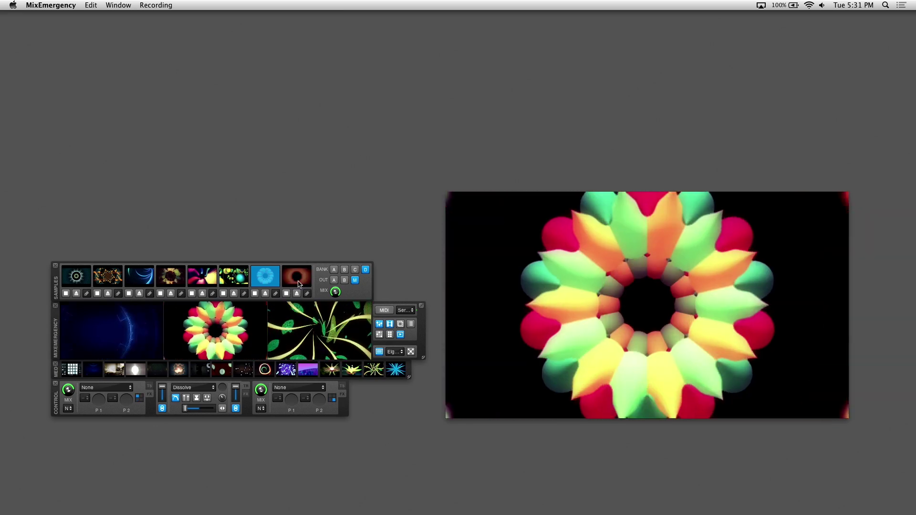
{"action": "left_click", "coordinate": [286, 293]}
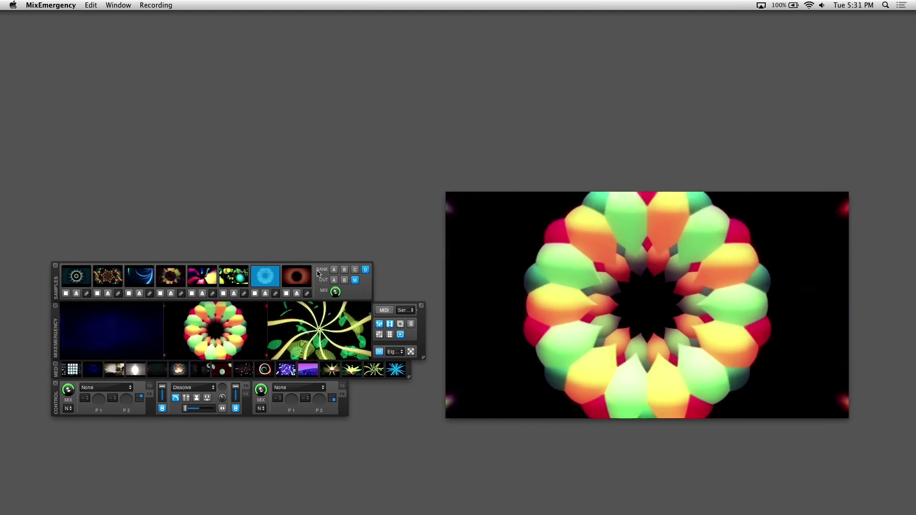
{"action": "left_click", "coordinate": [334, 270]}
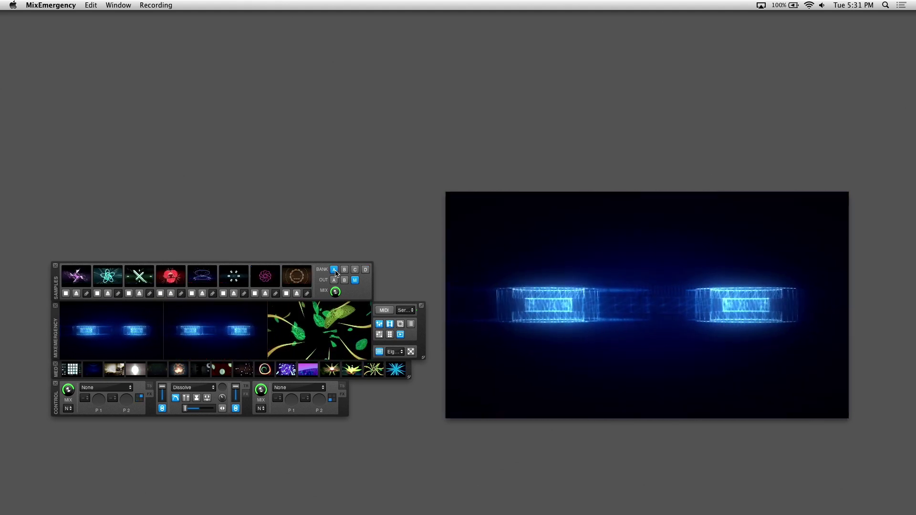
Step: Set the first sample's play mode to the second option, jump to start, and trigger the sample repeatedly
{"action": "left_click", "coordinate": [87, 294]}
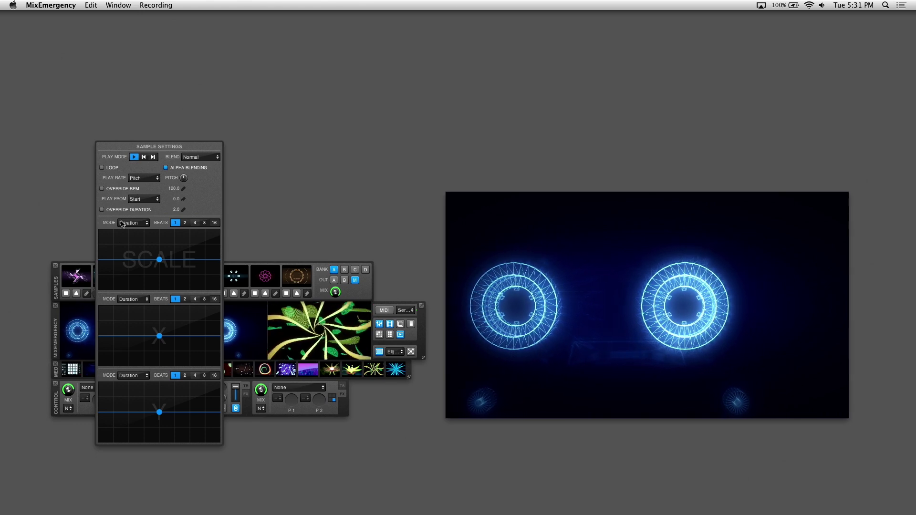
{"action": "left_click", "coordinate": [81, 278]}
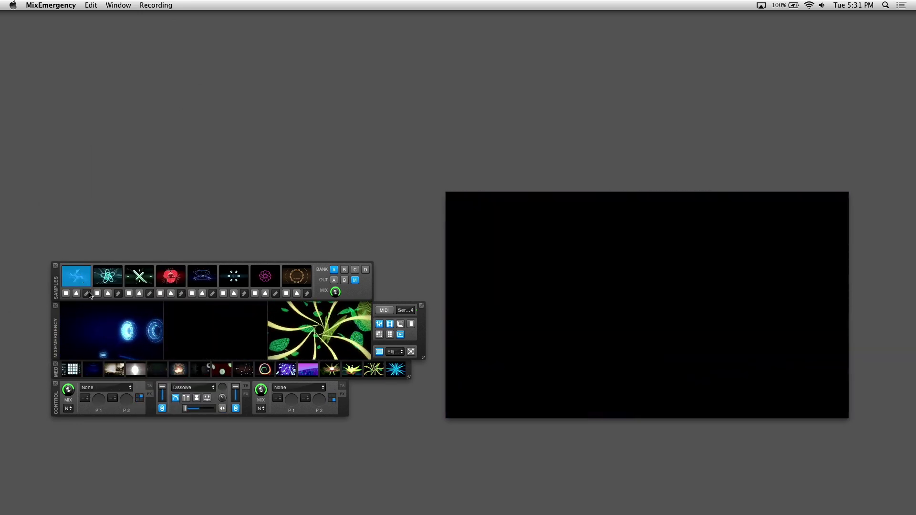
{"action": "left_click", "coordinate": [86, 294]}
{"action": "left_click", "coordinate": [144, 158]}
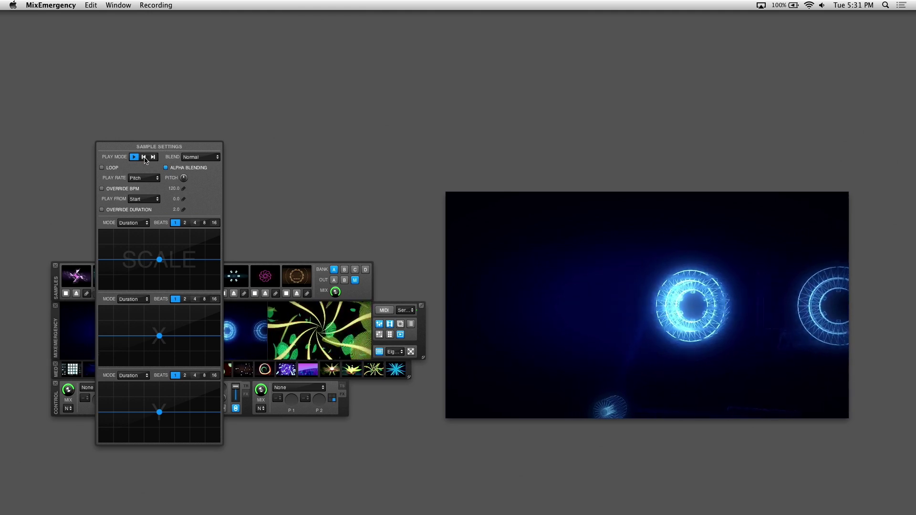
{"action": "left_click", "coordinate": [83, 279]}
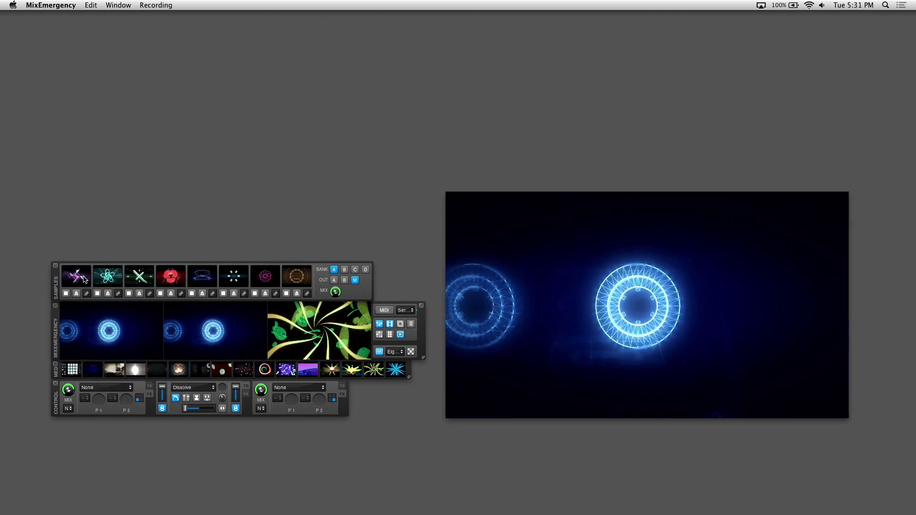
{"action": "left_click", "coordinate": [84, 279]}
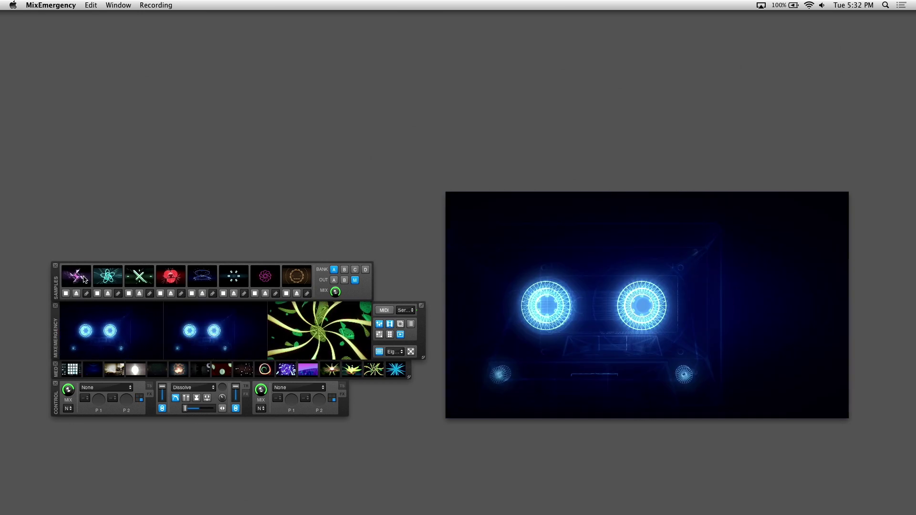
{"action": "left_click", "coordinate": [84, 279]}
Step: Set the first sample's play mode to the third option and trigger the sample several times
{"action": "left_click", "coordinate": [87, 293]}
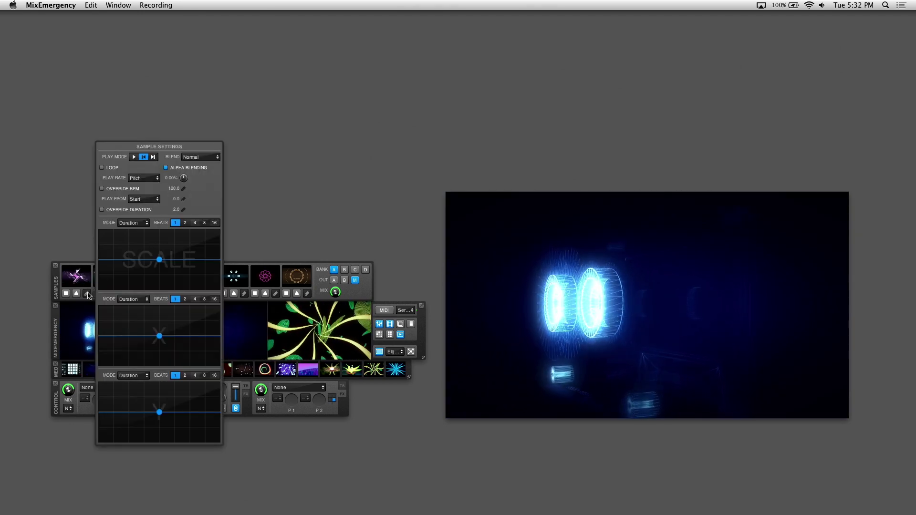
{"action": "left_click", "coordinate": [153, 156]}
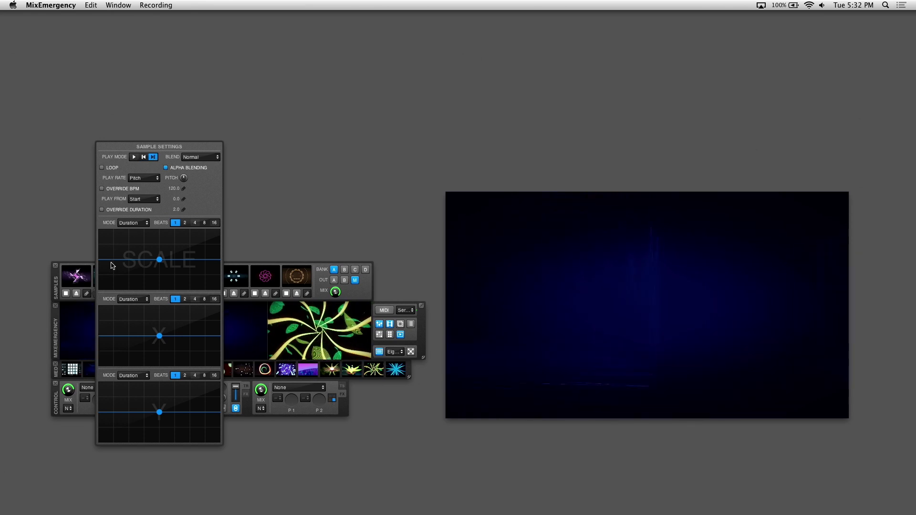
{"action": "left_click", "coordinate": [86, 292]}
{"action": "left_click", "coordinate": [84, 284]}
{"action": "left_click", "coordinate": [82, 280]}
{"action": "left_click", "coordinate": [82, 280]}
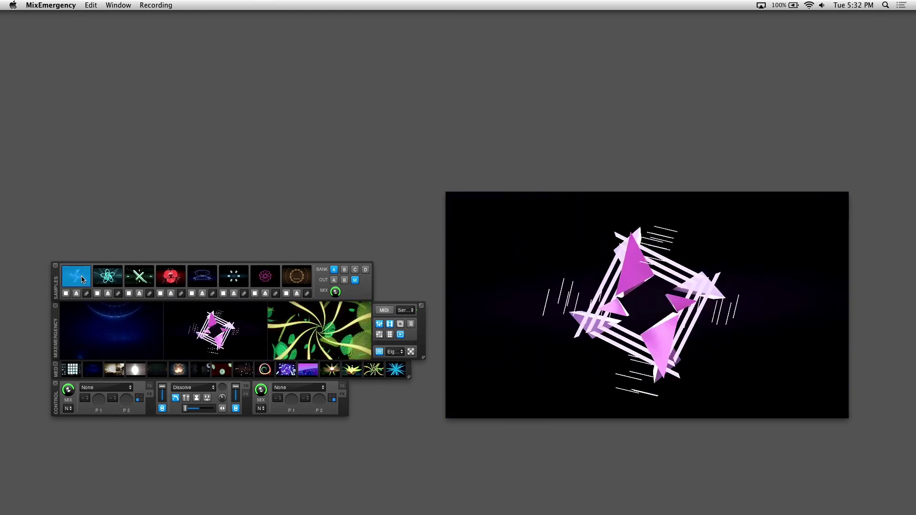
{"action": "left_click", "coordinate": [82, 282]}
{"action": "left_click", "coordinate": [82, 285]}
Step: Return the first sample to the standard play mode and set its blend mode to Lighten, testing the sample
{"action": "left_click", "coordinate": [84, 295]}
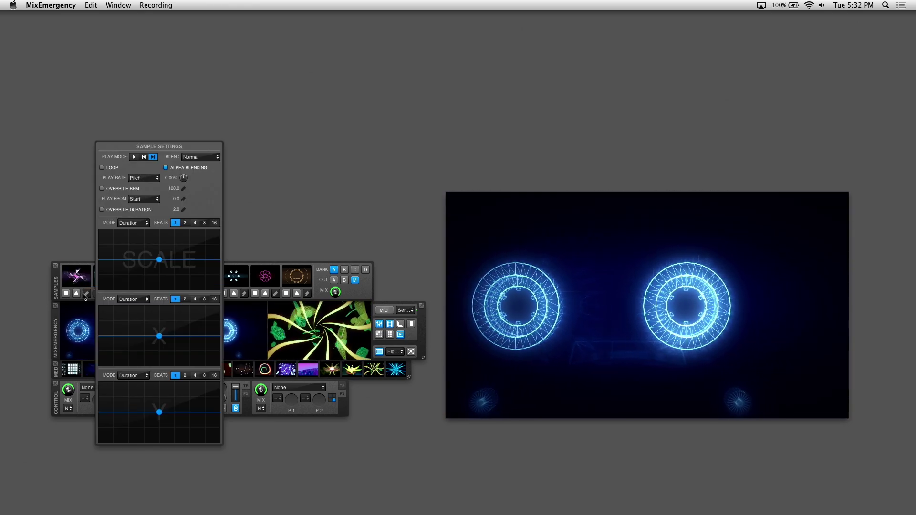
{"action": "left_click", "coordinate": [134, 157]}
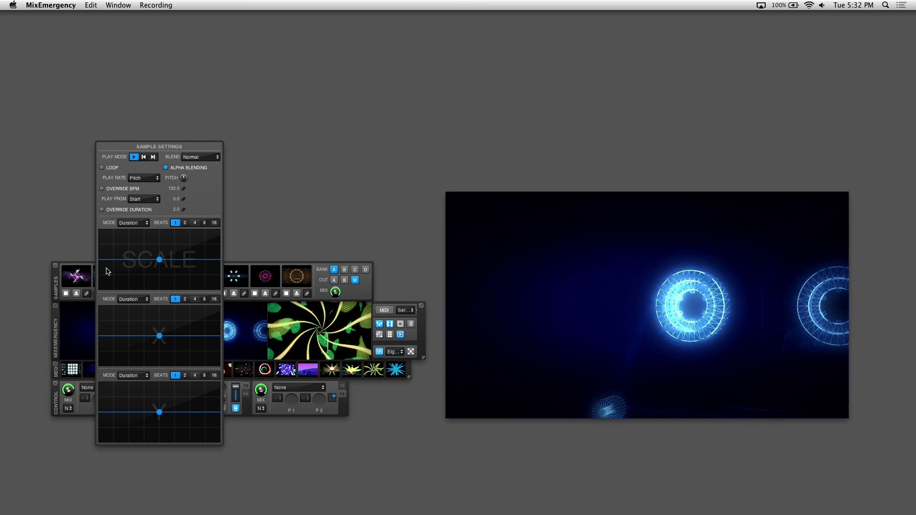
{"action": "left_click", "coordinate": [211, 160]}
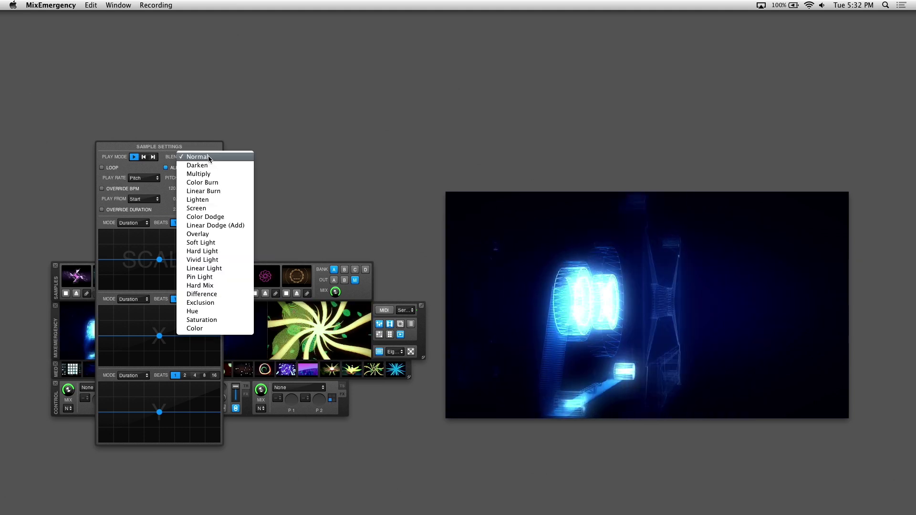
{"action": "left_click", "coordinate": [216, 199]}
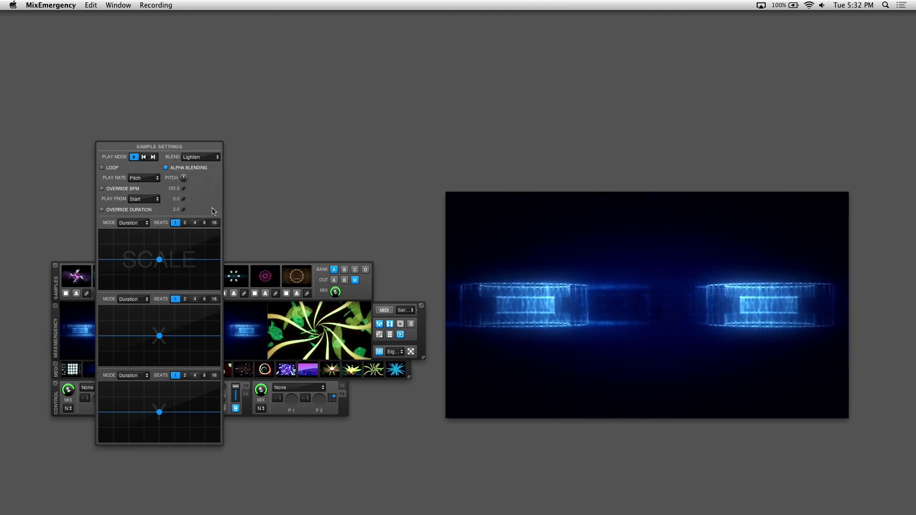
{"action": "left_click", "coordinate": [79, 278]}
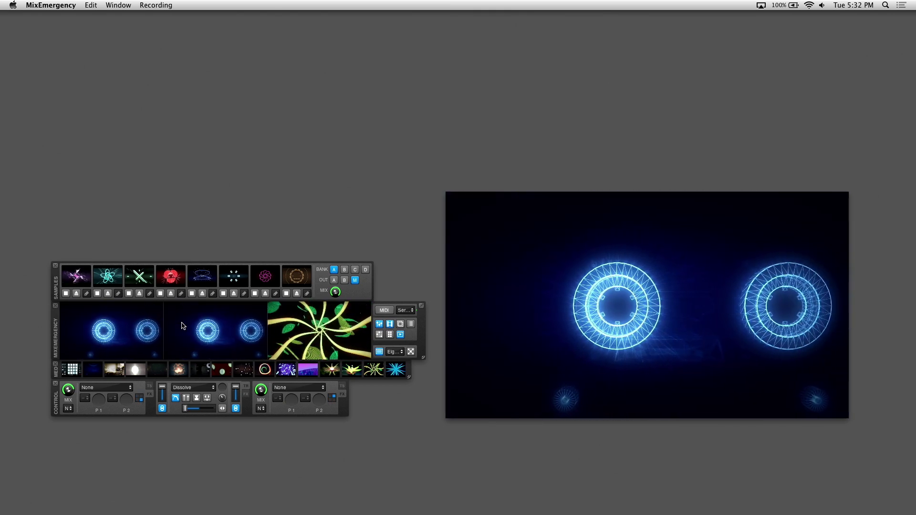
Step: Enable looping in the first sample's settings and start playing the sample
{"action": "left_click", "coordinate": [149, 293]}
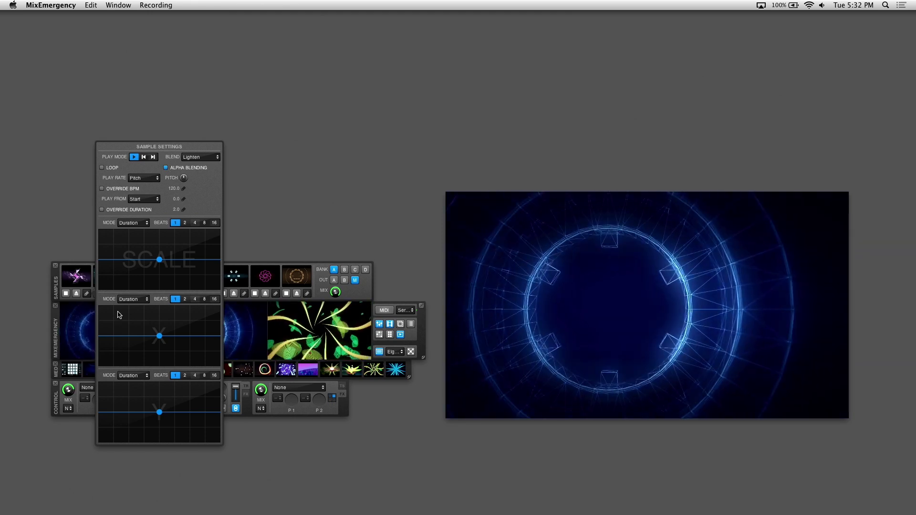
{"action": "left_click", "coordinate": [102, 168]}
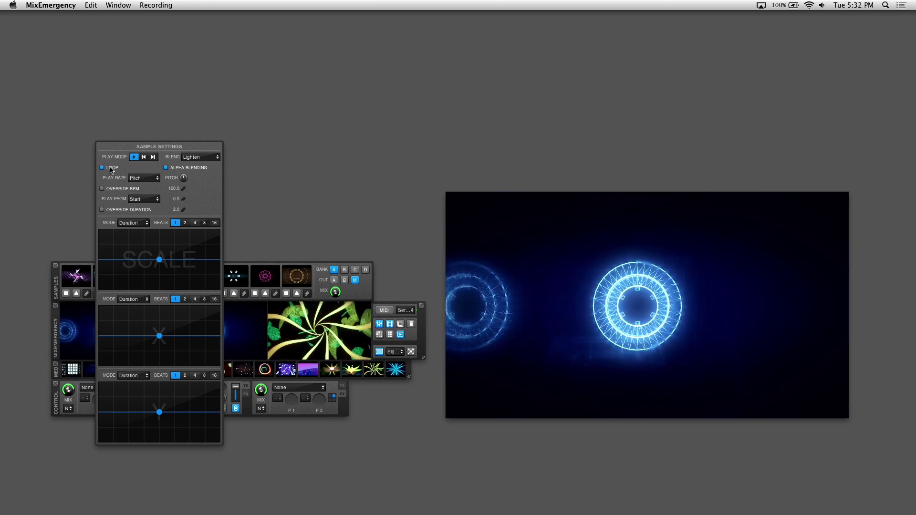
{"action": "left_click", "coordinate": [81, 281]}
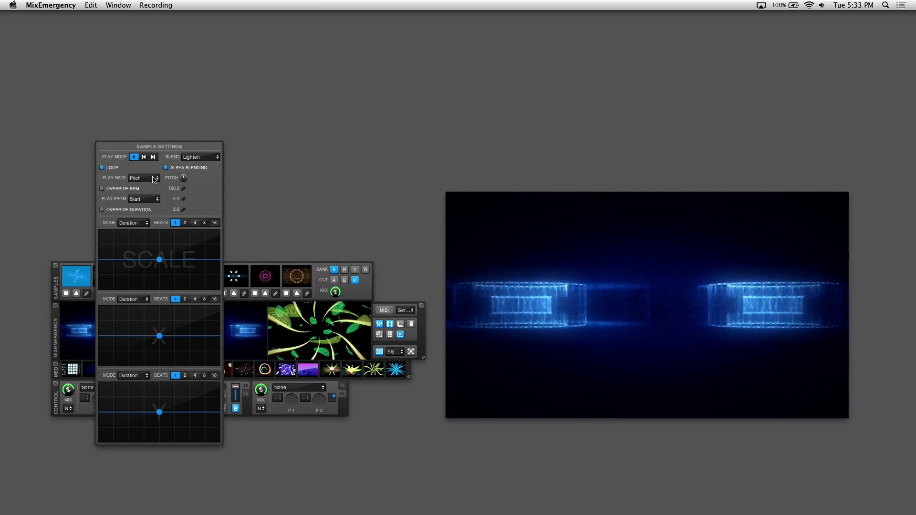
Step: Keep the looping sample's play rate on Pitch and adjust its pitch to about -0.17%
{"action": "left_click", "coordinate": [158, 179]}
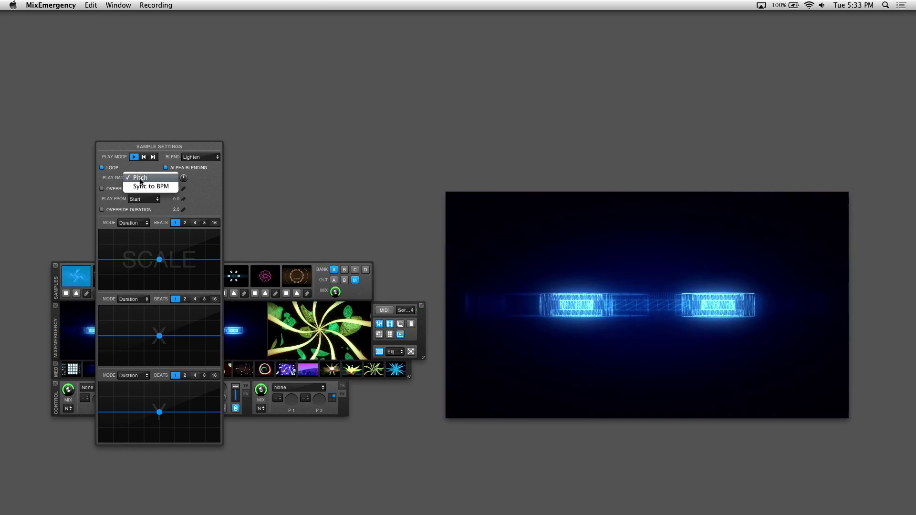
{"action": "left_click", "coordinate": [149, 179]}
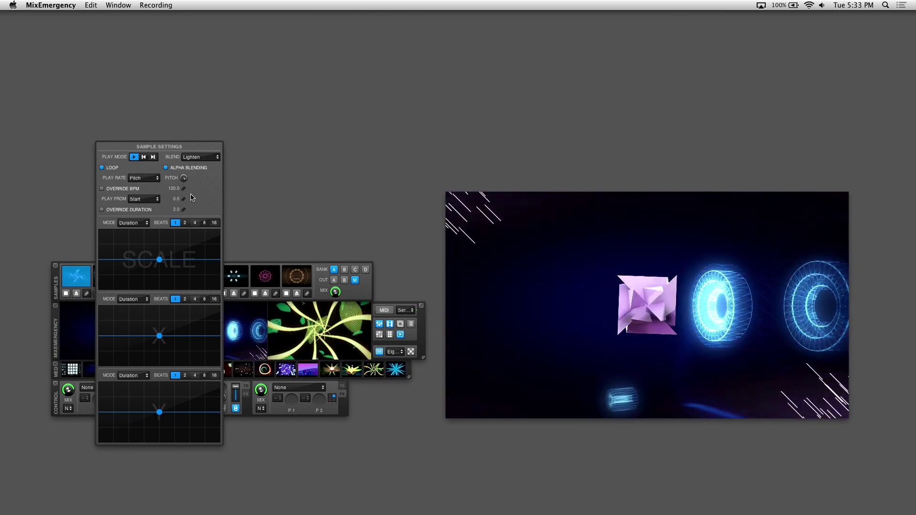
{"action": "left_click_drag", "start_coordinate": [184, 179], "coordinate": [184, 206]}
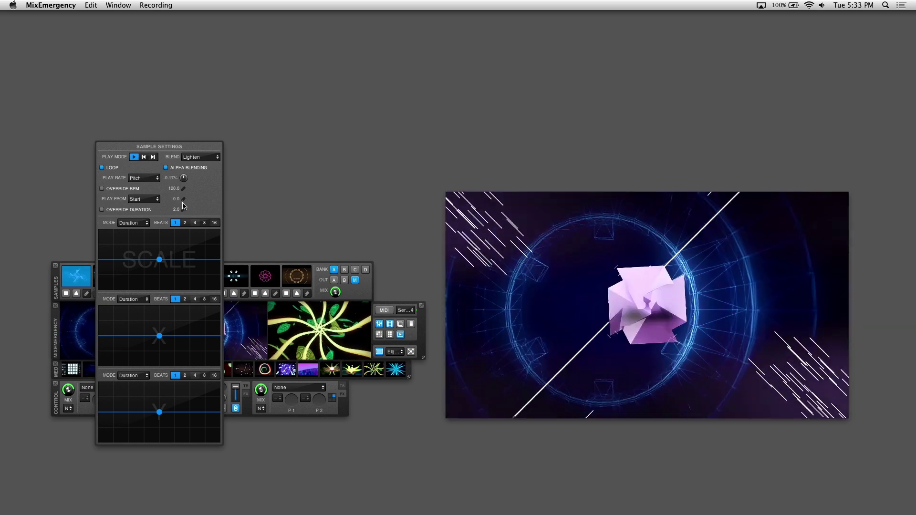
Step: Set the first sample's play rate to Sync to BPM and close its settings
{"action": "left_click", "coordinate": [143, 177]}
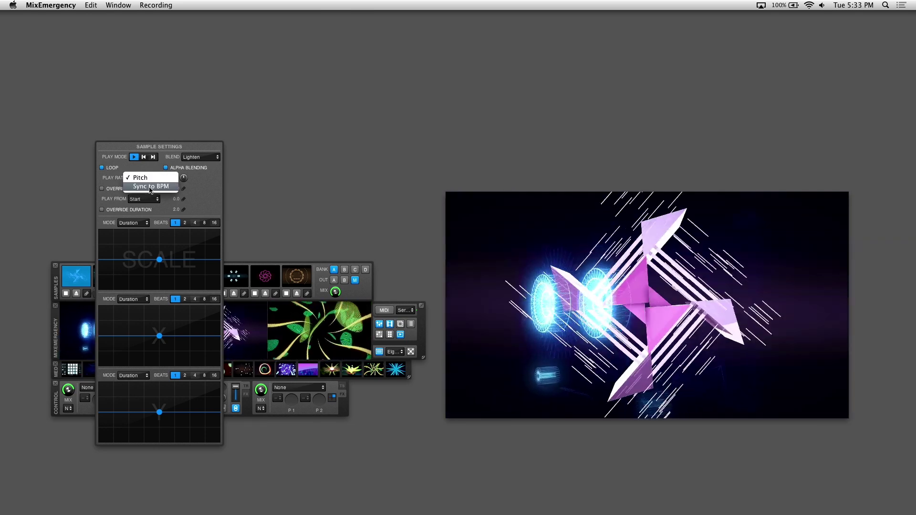
{"action": "left_click", "coordinate": [150, 187]}
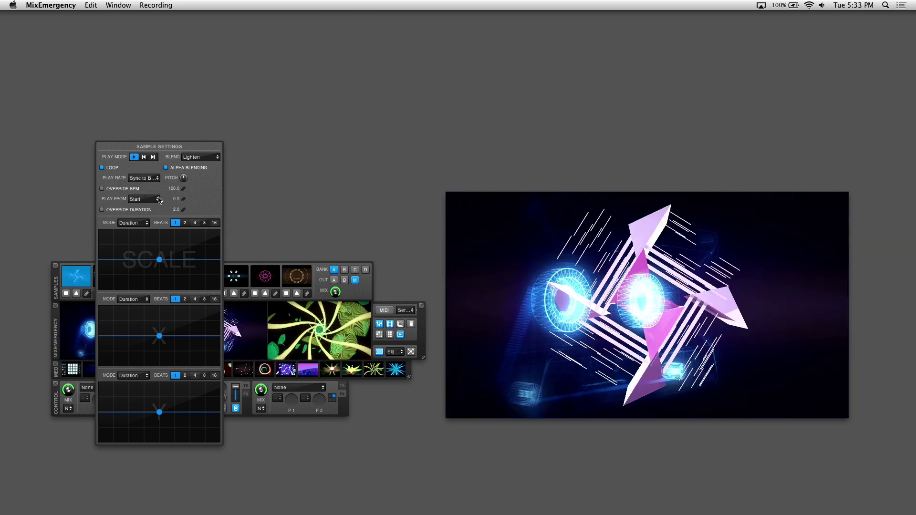
{"action": "left_click", "coordinate": [87, 294]}
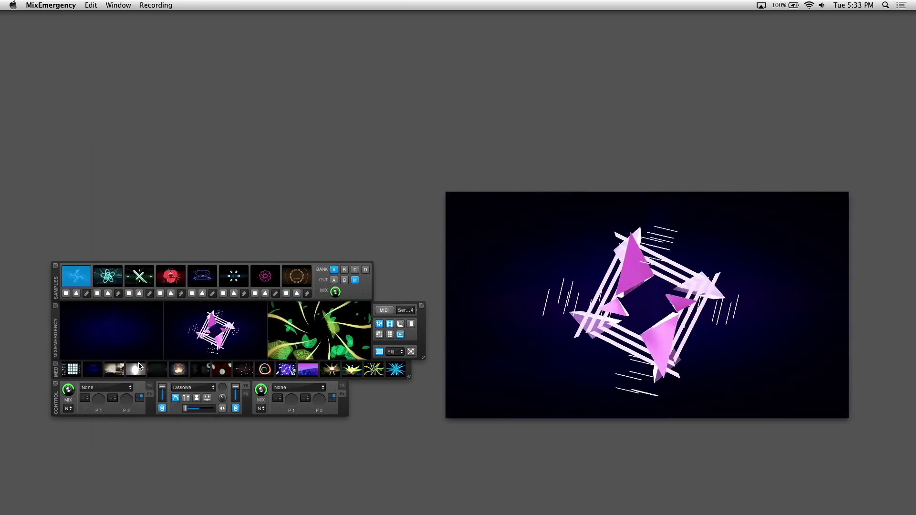
Step: Switch to LineIn to access its Play Thru audio control and hide the app again
{"action": "key", "text": "super+Tab"}
{"action": "key", "text": "super+Tab"}
{"action": "key", "text": "super+Tab"}
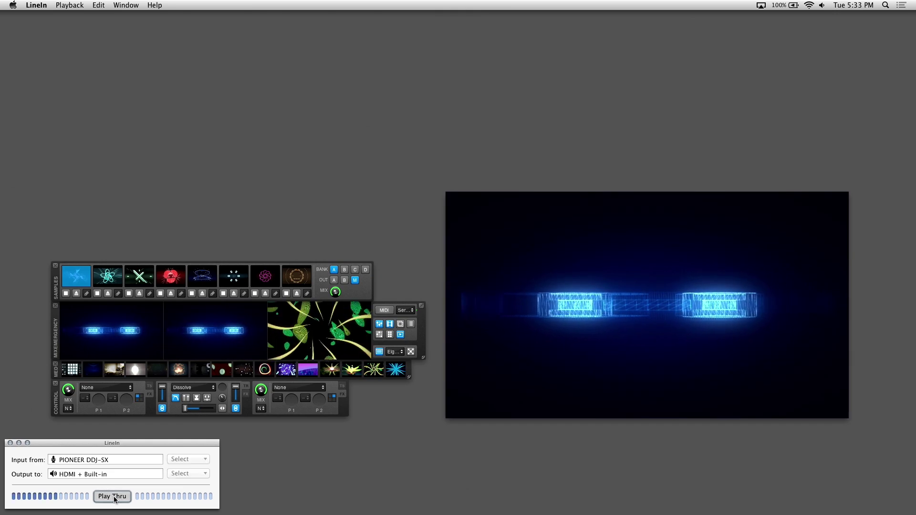
{"action": "key", "text": "super+h"}
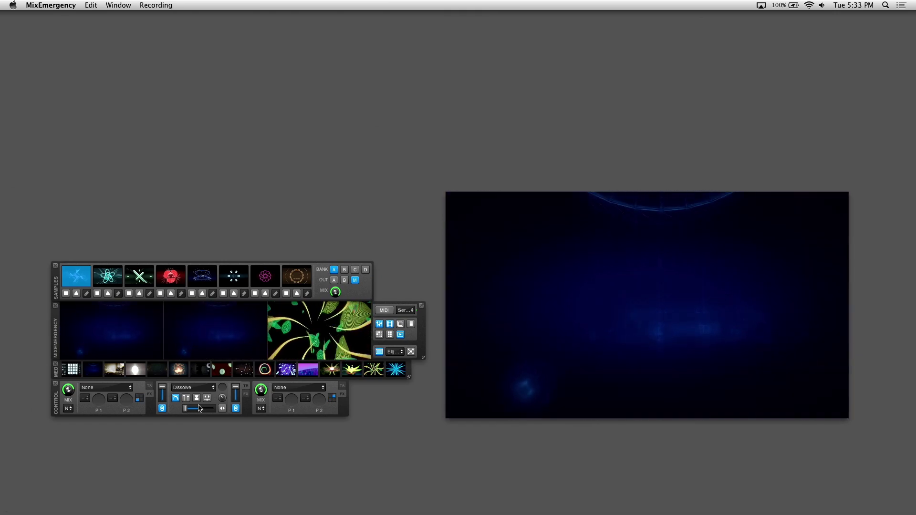
Step: Switch to Serato DJ to check the playing deck's tempo and return to MixEmergency
{"action": "key", "text": "super+Tab"}
{"action": "key", "text": "super+Tab"}
{"action": "key", "text": "super+Tab"}
{"action": "key", "text": "super+Tab"}
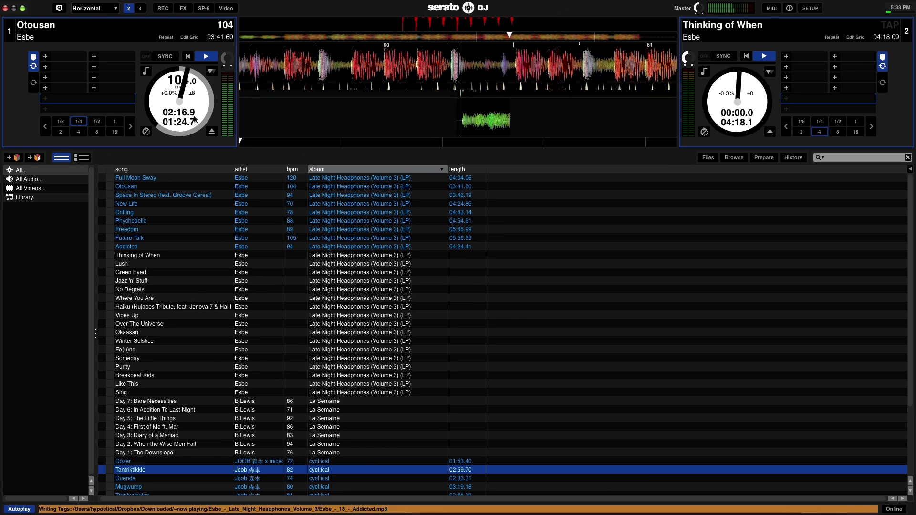
{"action": "key", "text": "super+Tab"}
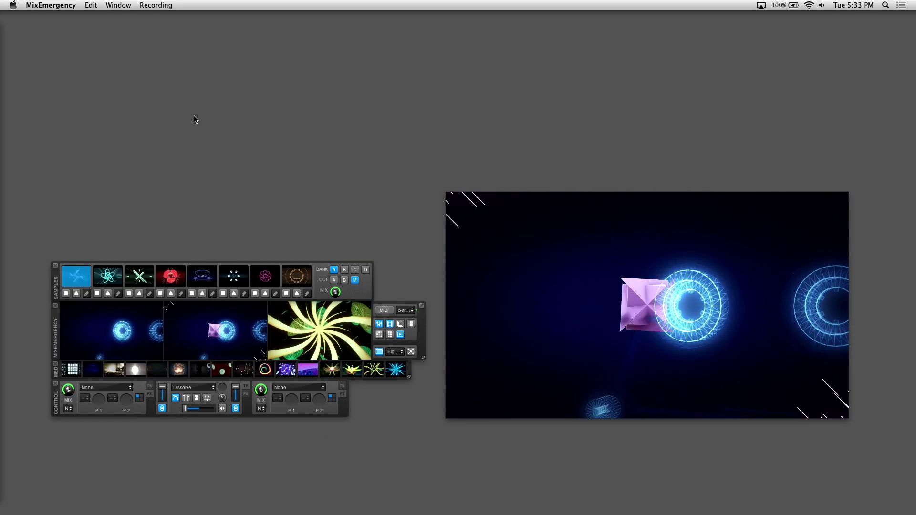
Step: Review the first sample's play rate options, keeping Sync to BPM, and close its settings
{"action": "left_click", "coordinate": [86, 293]}
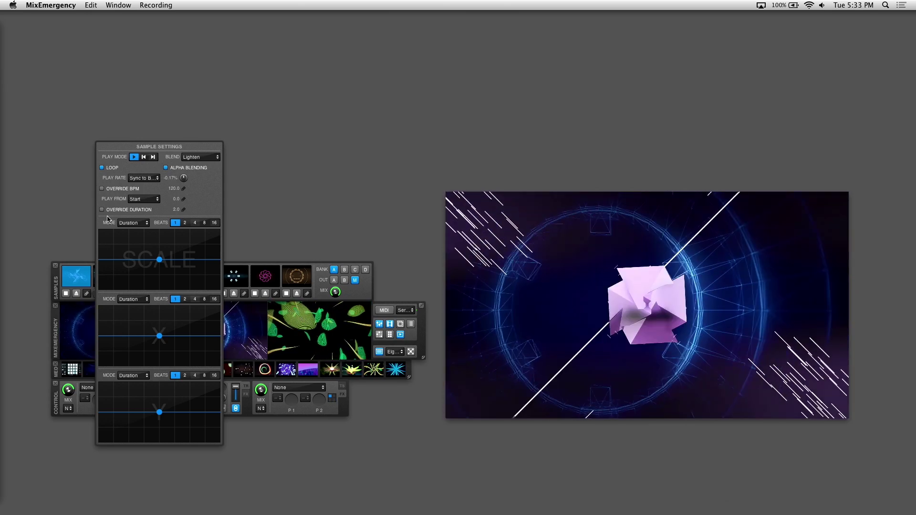
{"action": "left_click", "coordinate": [153, 180]}
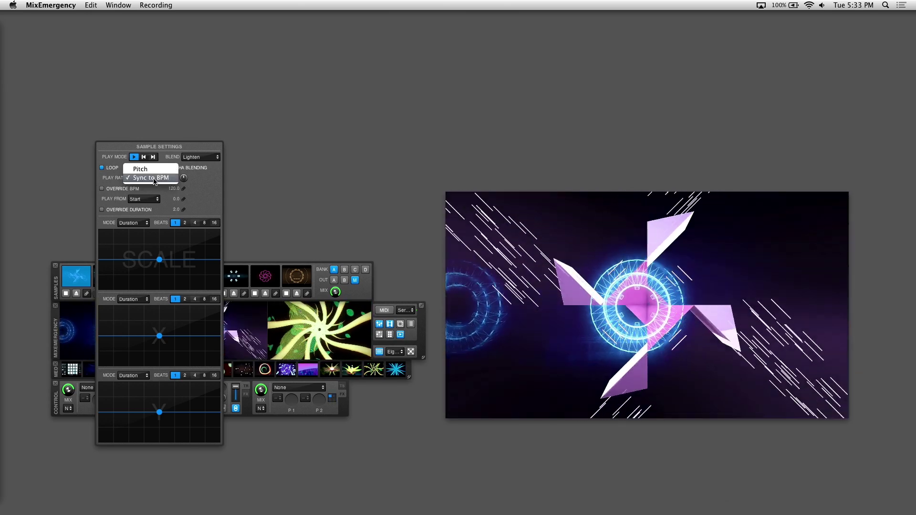
{"action": "left_click", "coordinate": [153, 178]}
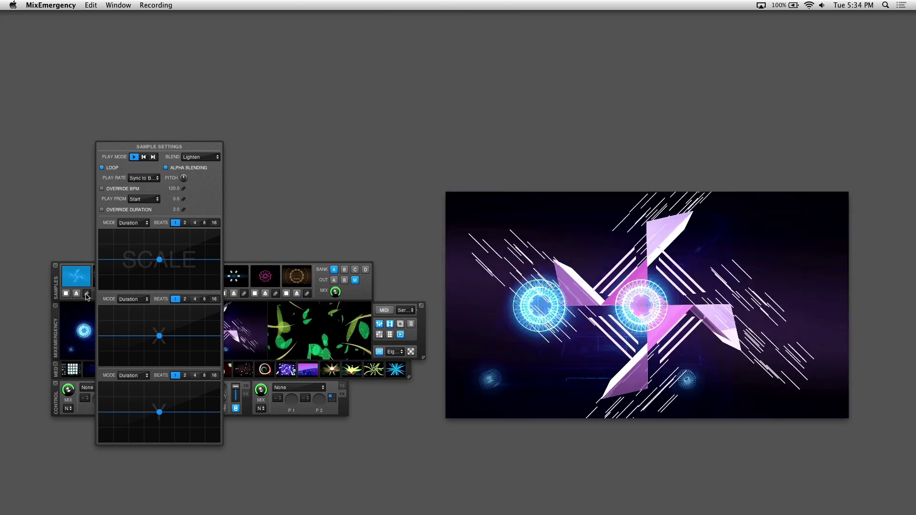
{"action": "left_click", "coordinate": [87, 294]}
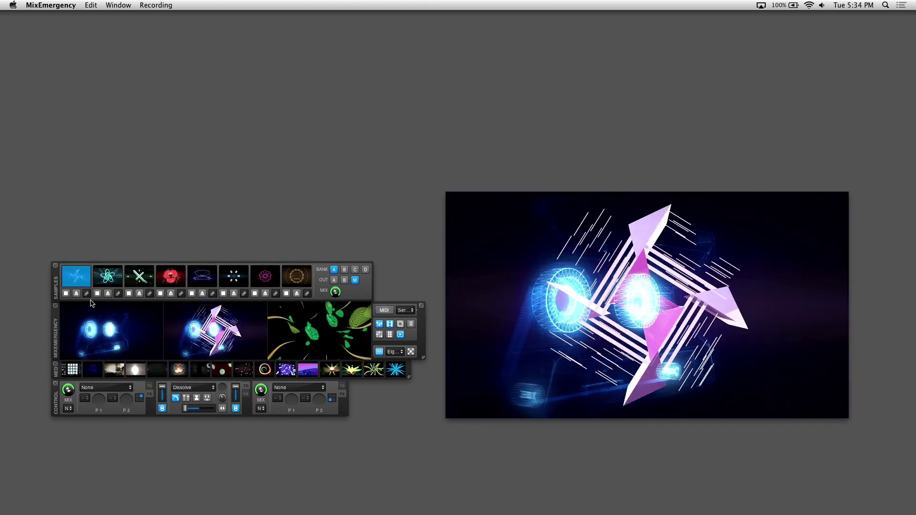
Step: Enable Override BPM in the first sample's settings and open its BPM value for editing
{"action": "left_click", "coordinate": [86, 294]}
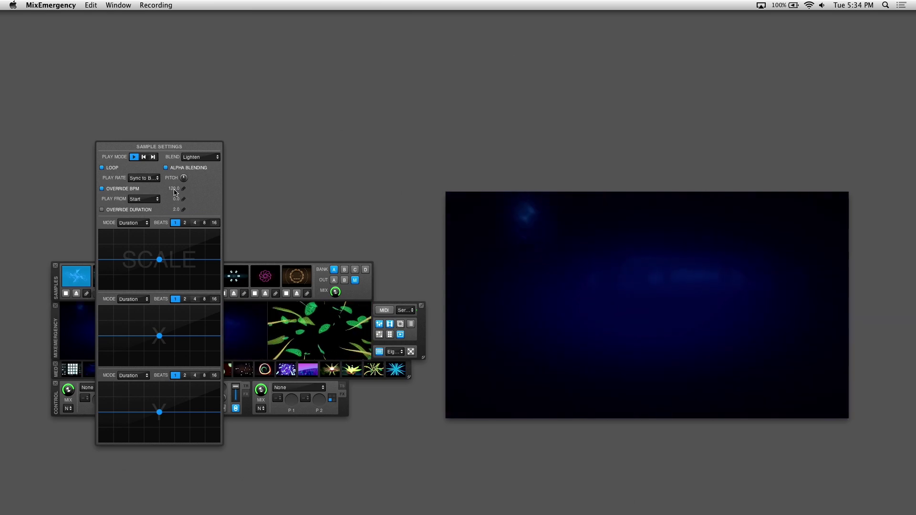
{"action": "left_click", "coordinate": [174, 190]}
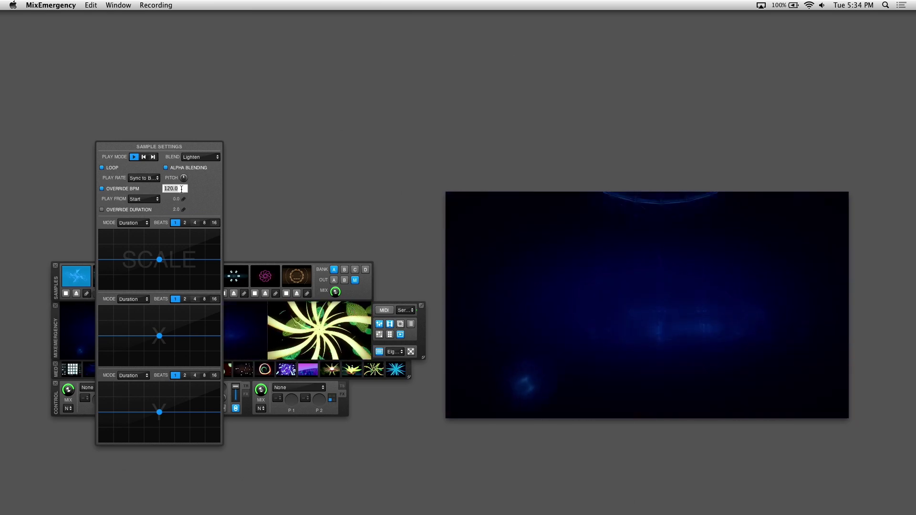
{"action": "left_click", "coordinate": [158, 191]}
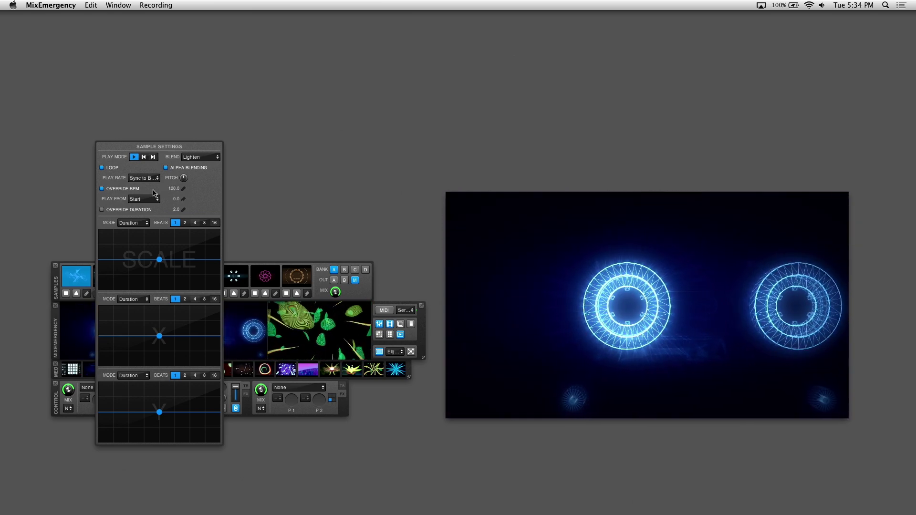
Step: Turn off Override BPM and return the first sample's play rate to Pitch, closing its settings
{"action": "left_click", "coordinate": [102, 189]}
{"action": "left_click", "coordinate": [144, 178]}
{"action": "left_click", "coordinate": [136, 168]}
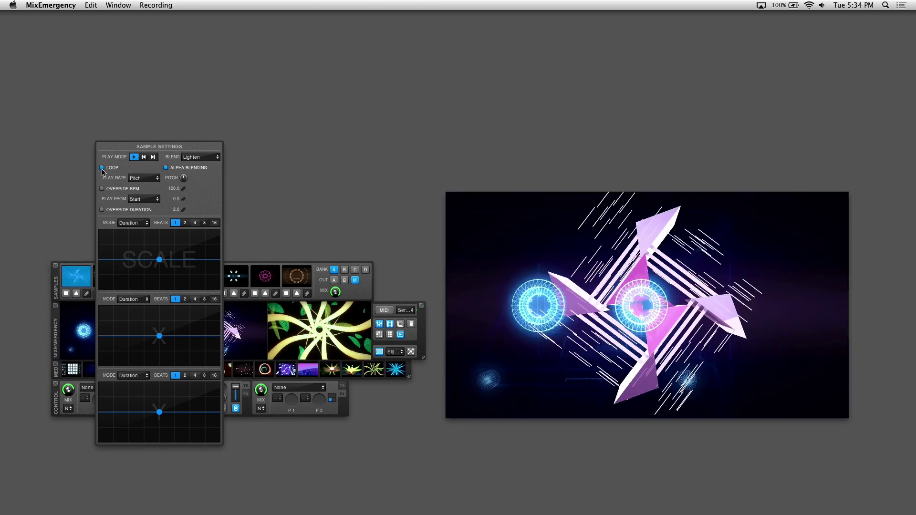
{"action": "left_click", "coordinate": [208, 278]}
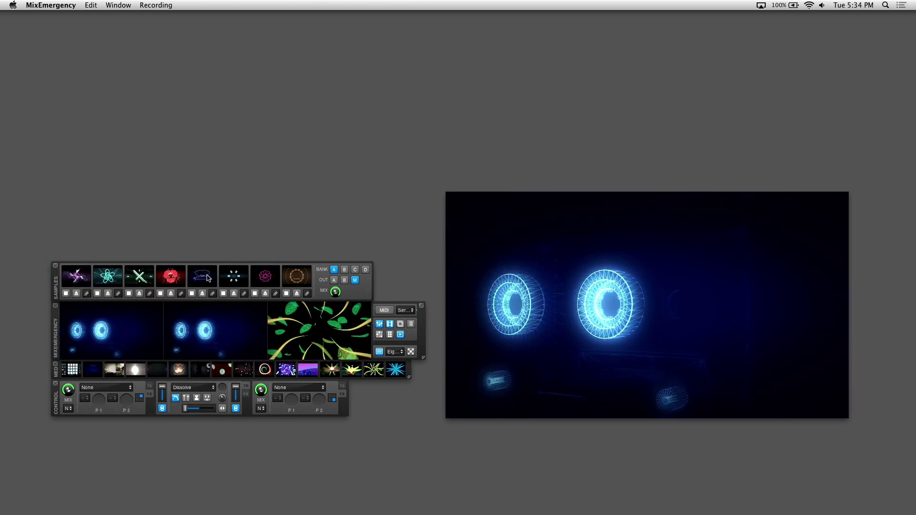
Step: Trigger the sixth sample of bank D and open its settings
{"action": "left_click", "coordinate": [365, 270]}
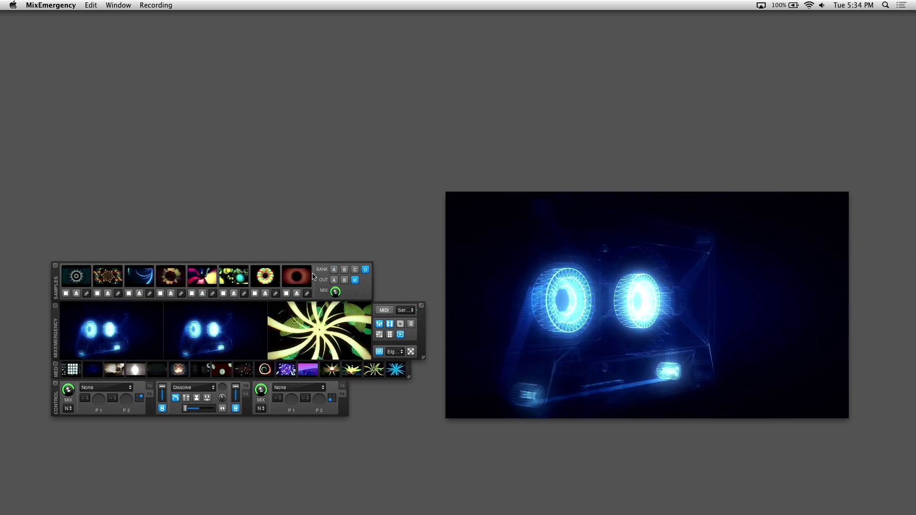
{"action": "key", "text": "6"}
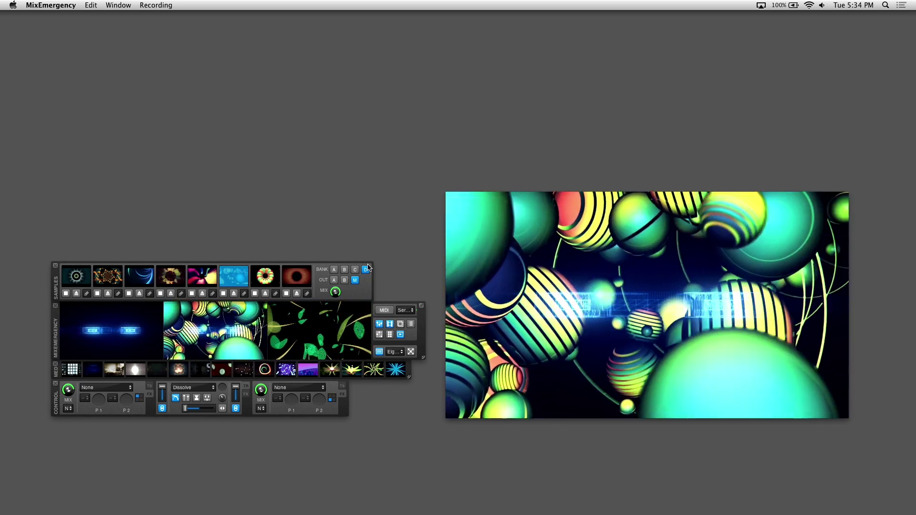
{"action": "left_click", "coordinate": [244, 293]}
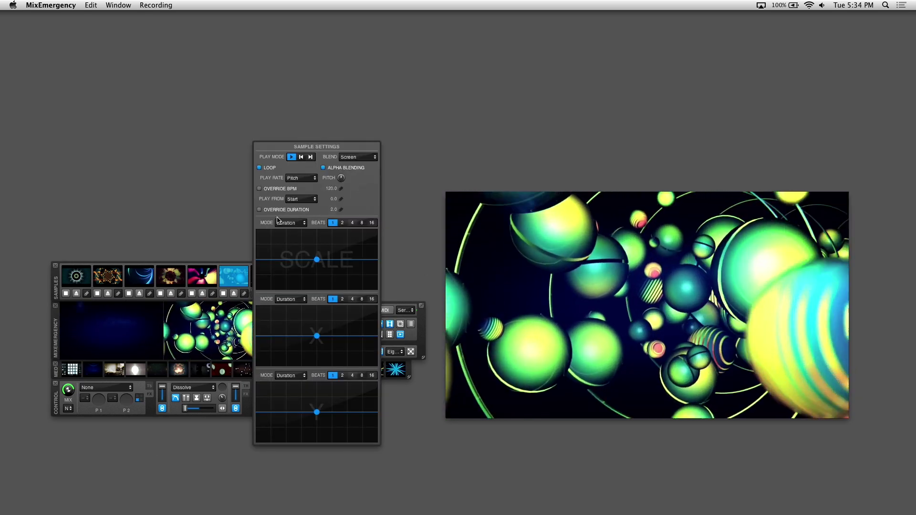
Step: Set the sixth sample's Play From option to Time at 5.0 and retrigger the sample
{"action": "left_click", "coordinate": [309, 199]}
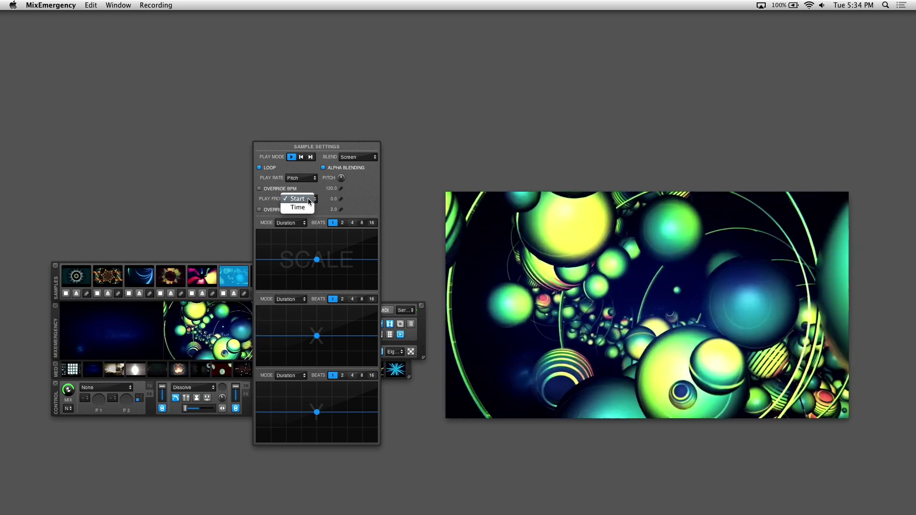
{"action": "left_click", "coordinate": [308, 200]}
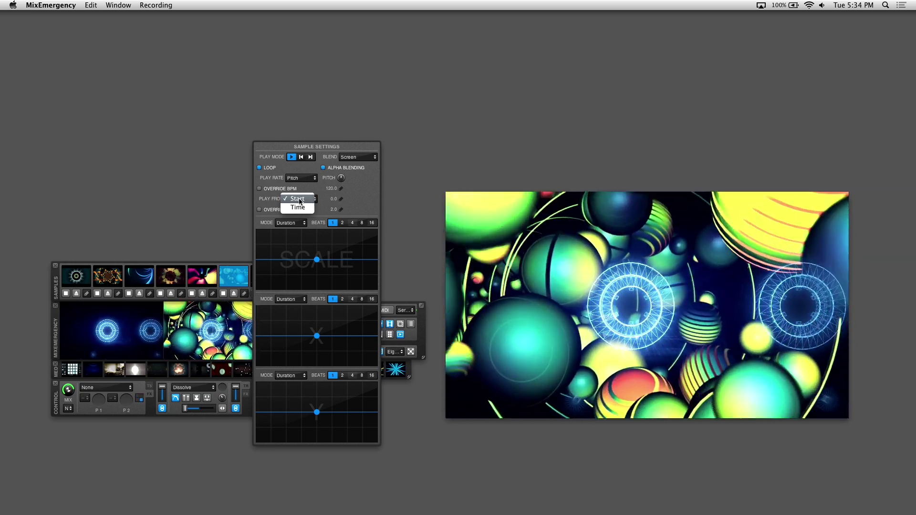
{"action": "left_click", "coordinate": [236, 281]}
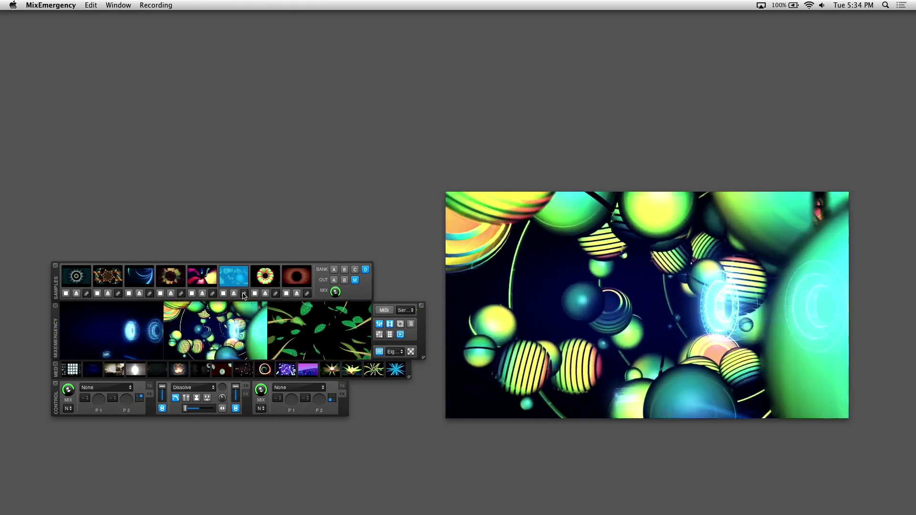
{"action": "left_click", "coordinate": [243, 294]}
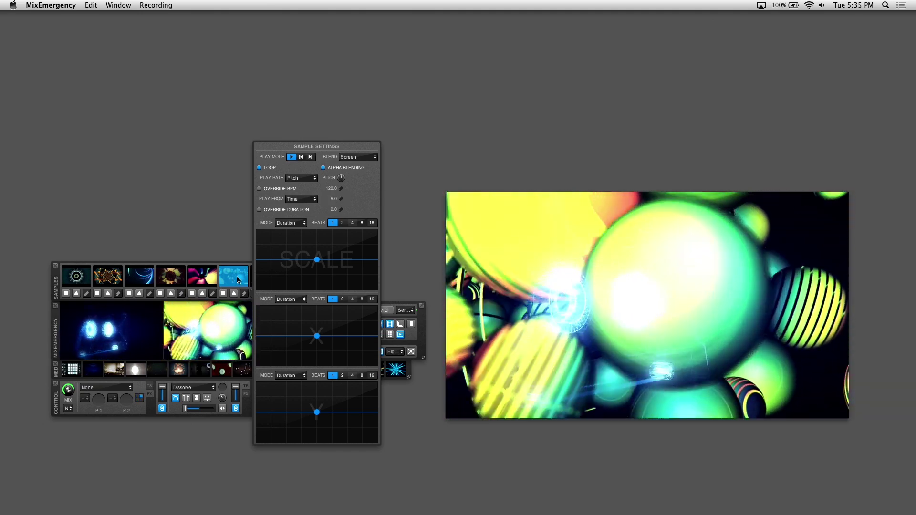
{"action": "left_click", "coordinate": [237, 279]}
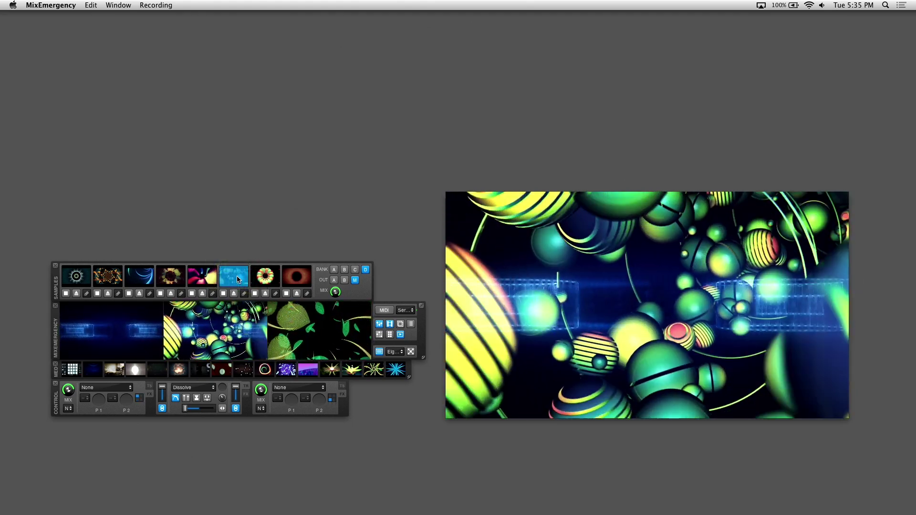
Step: Return the sixth sample's Play From option to Start and retrigger the sample
{"action": "left_click", "coordinate": [245, 293]}
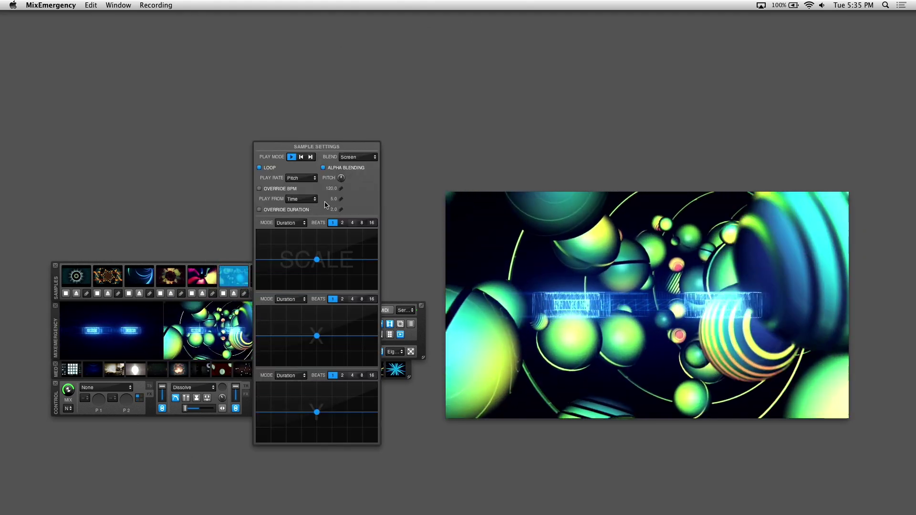
{"action": "left_click", "coordinate": [305, 191]}
{"action": "left_click", "coordinate": [237, 279]}
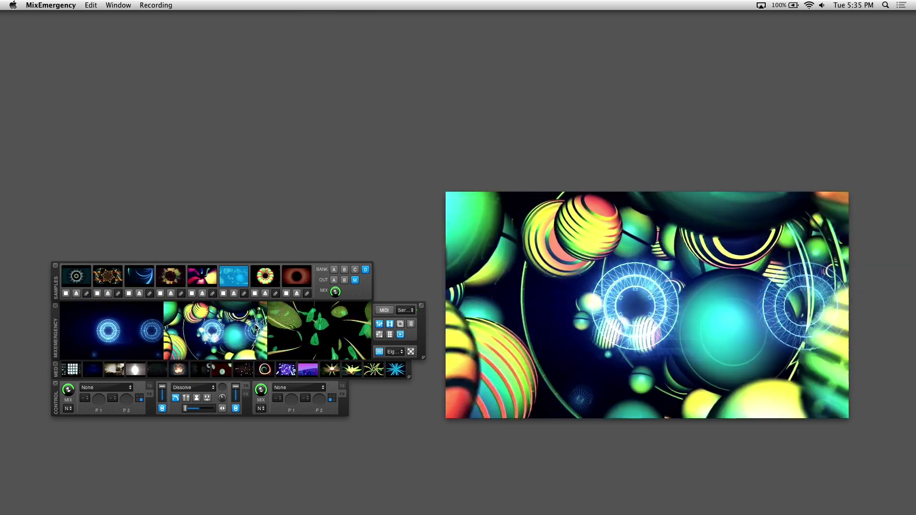
Step: Test a duration override of 3 on the sixth sample and turn Override Duration back off
{"action": "left_click", "coordinate": [276, 293]}
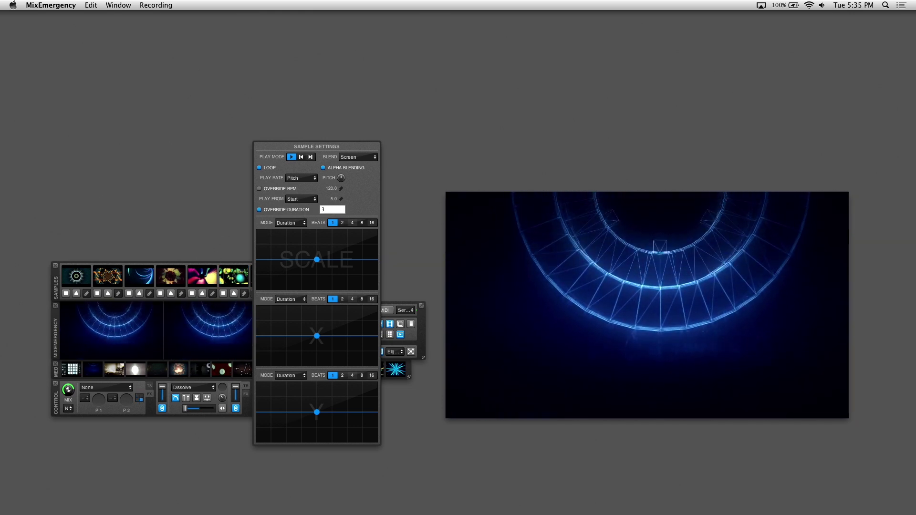
{"action": "left_click", "coordinate": [238, 278]}
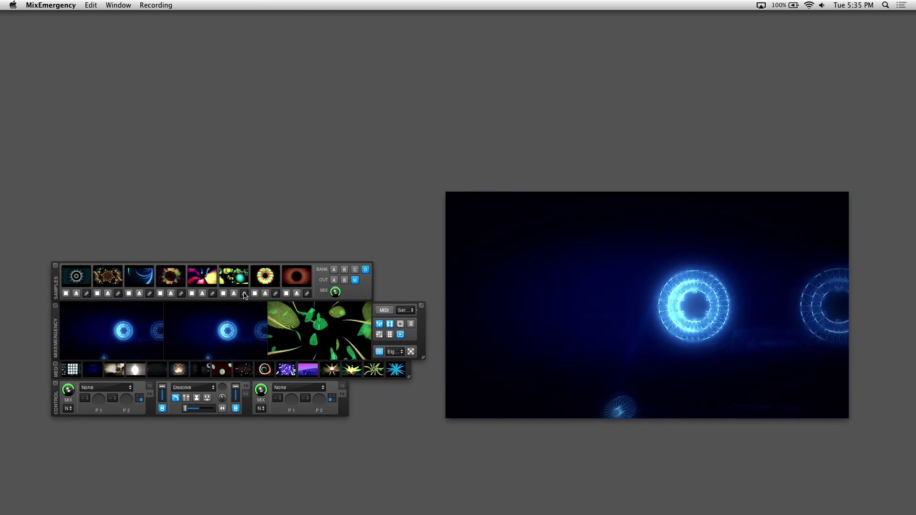
{"action": "left_click", "coordinate": [244, 294]}
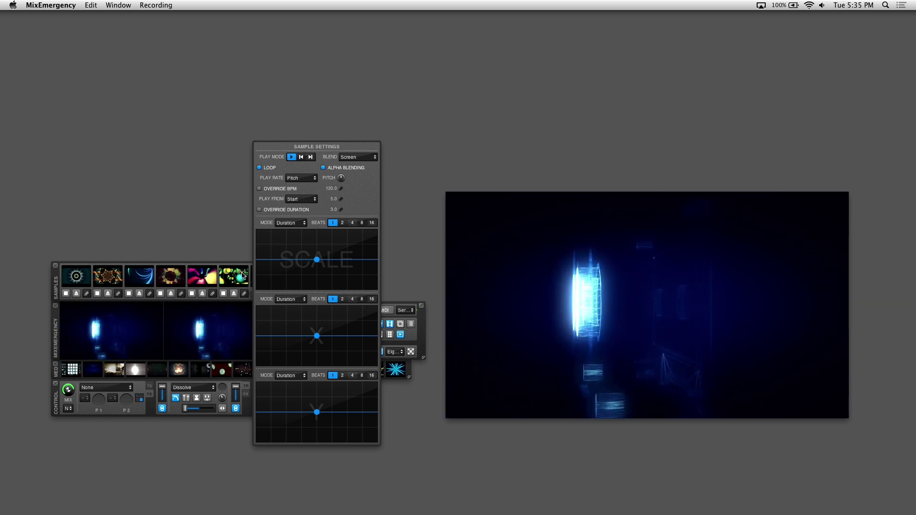
{"action": "left_click", "coordinate": [245, 295]}
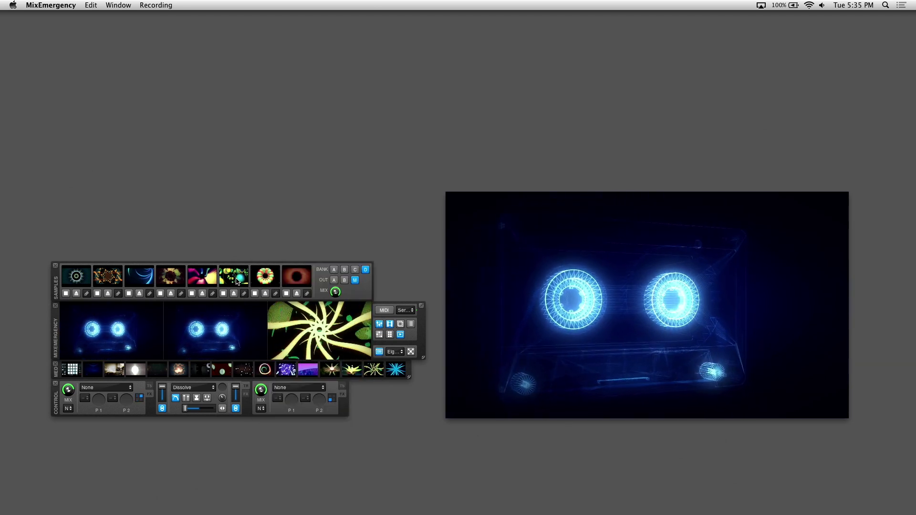
Step: Switch to bank A and examine the Scale mode options in the third sample's settings
{"action": "left_click", "coordinate": [333, 270]}
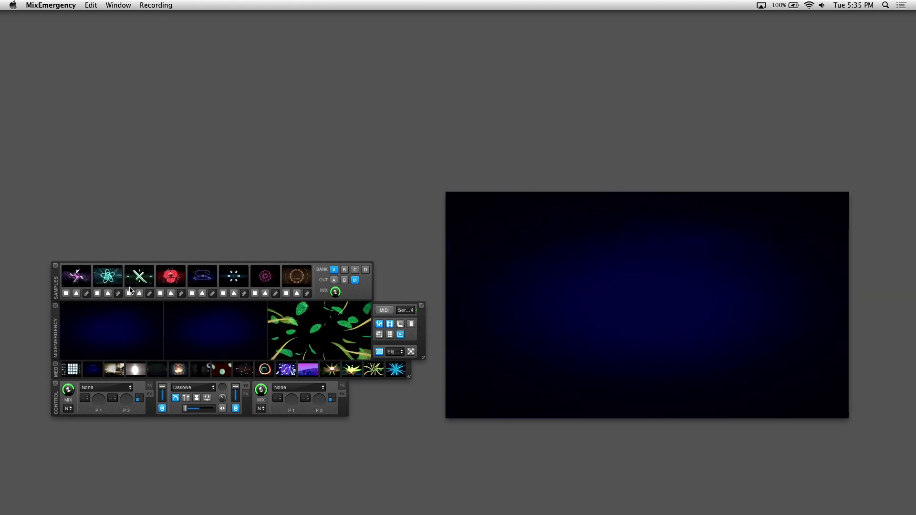
{"action": "left_click", "coordinate": [151, 294]}
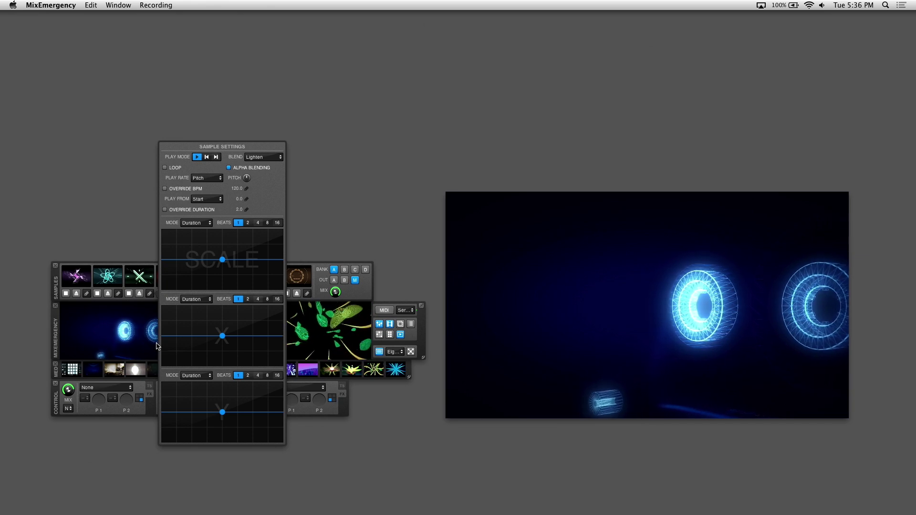
{"action": "left_click", "coordinate": [193, 223]}
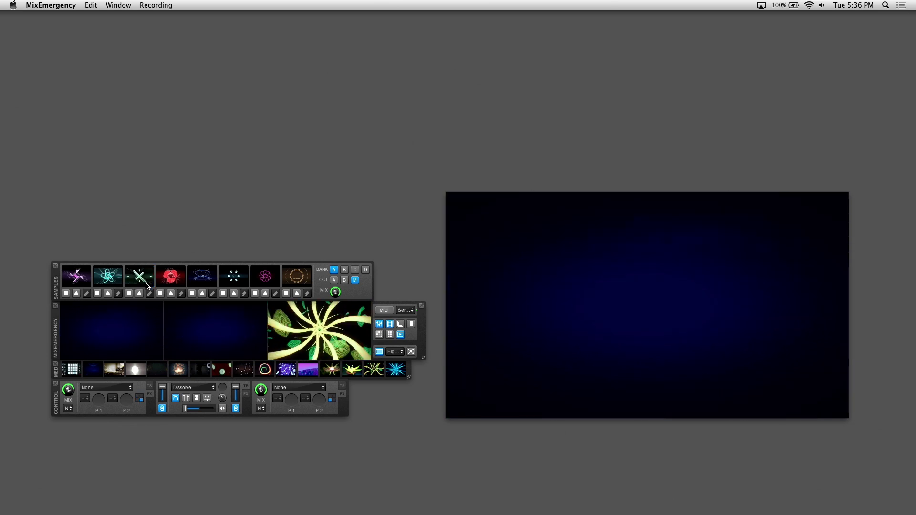
Step: Add a start point to the third sample's Scale curve, lower it to the minimum, and trigger the sample
{"action": "left_click", "coordinate": [149, 294]}
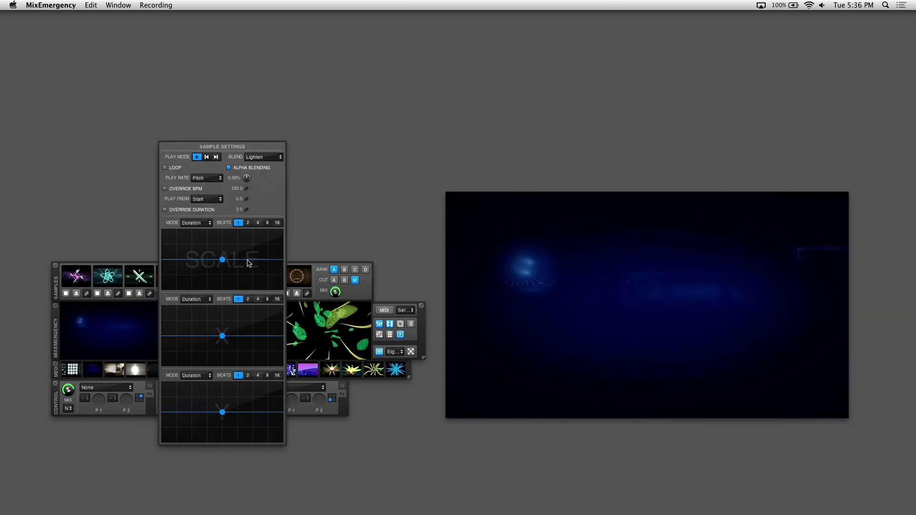
{"action": "right_click", "coordinate": [164, 263]}
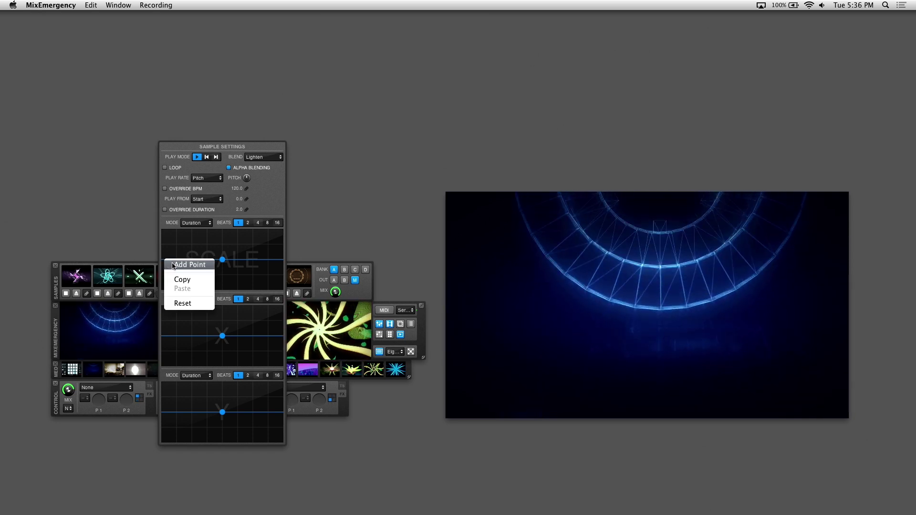
{"action": "left_click", "coordinate": [164, 261]}
{"action": "left_click_drag", "start_coordinate": [164, 261], "coordinate": [161, 286]}
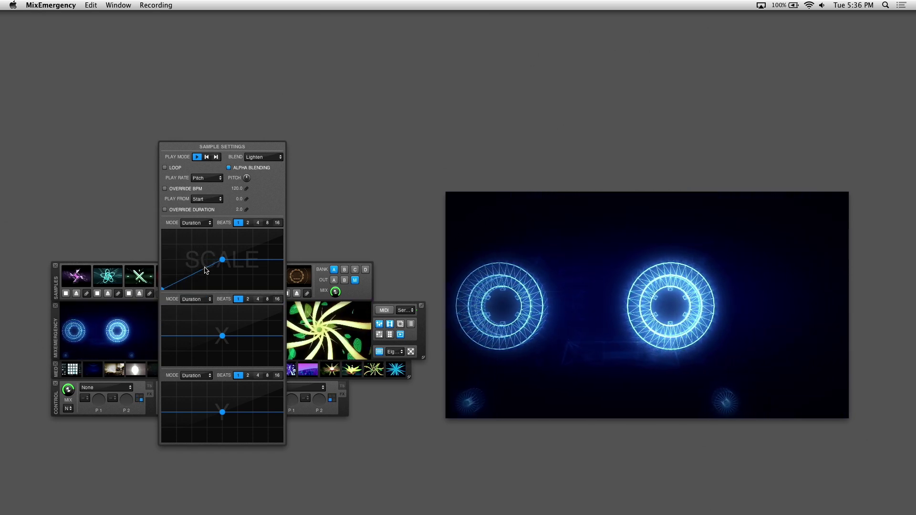
{"action": "left_click", "coordinate": [145, 281]}
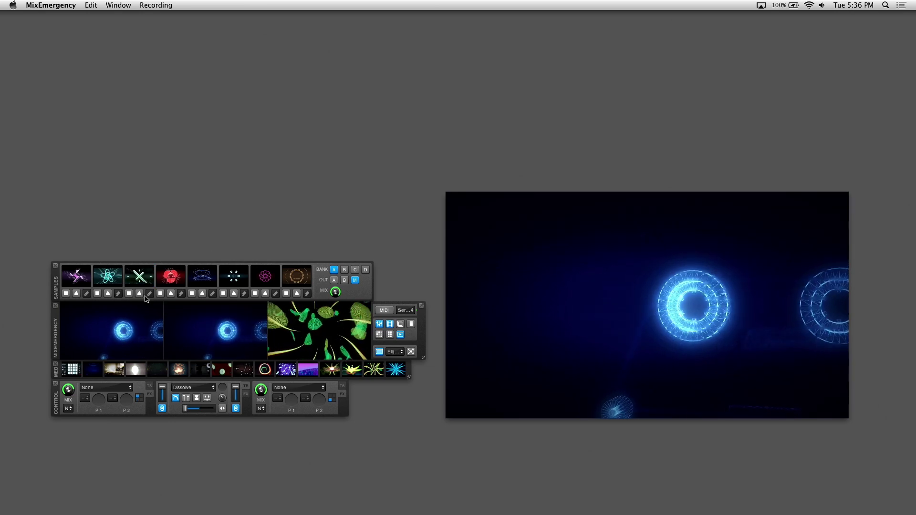
Step: Raise the start point of the third sample's Scale curve to the maximum and retrigger the sample
{"action": "left_click", "coordinate": [149, 293]}
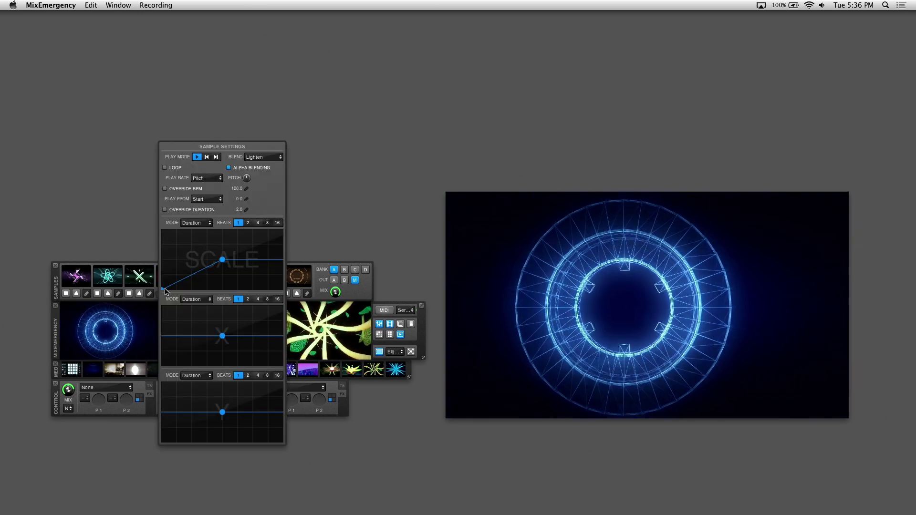
{"action": "mouse_move", "coordinate": [161, 294]}
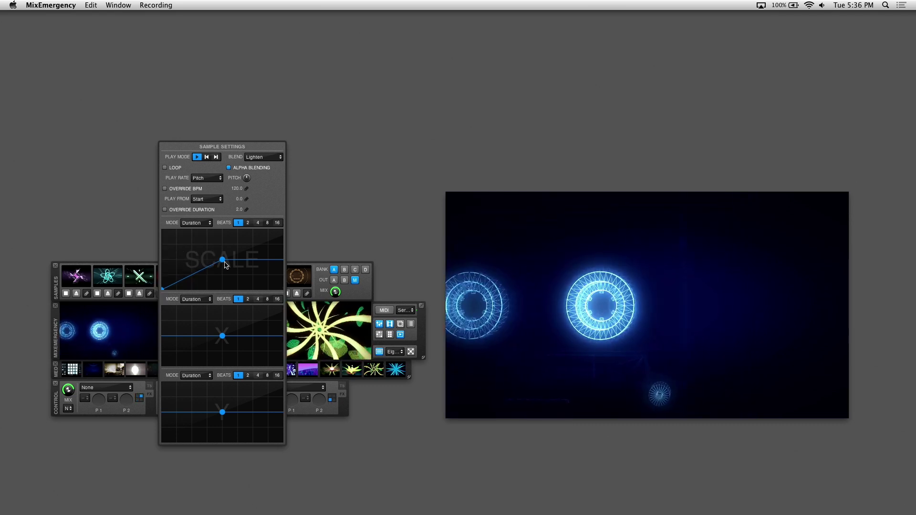
{"action": "mouse_move", "coordinate": [223, 263]}
{"action": "left_click_drag", "start_coordinate": [223, 260], "coordinate": [223, 260]}
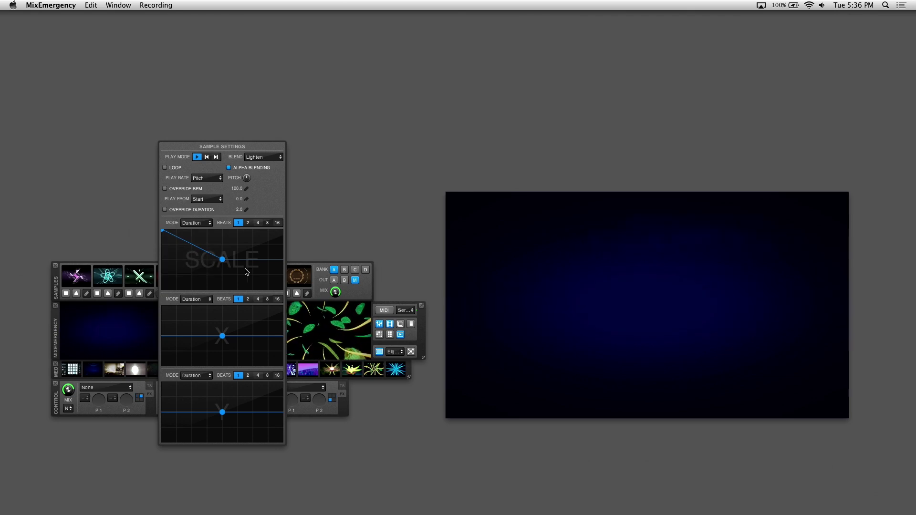
{"action": "left_click", "coordinate": [149, 281]}
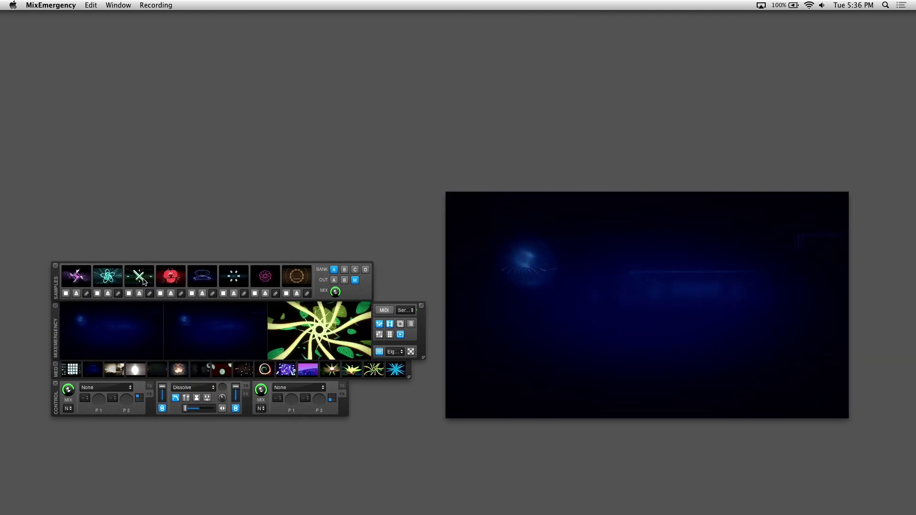
{"action": "left_click", "coordinate": [144, 281]}
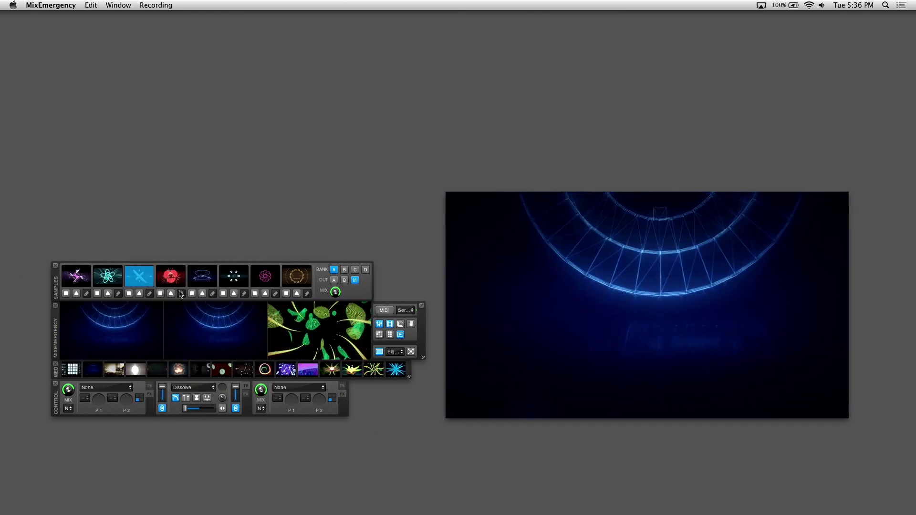
Step: Add a point near the end of the third sample's Scale curve, lower it to 25.0%, and retrigger the sample
{"action": "left_click", "coordinate": [180, 293]}
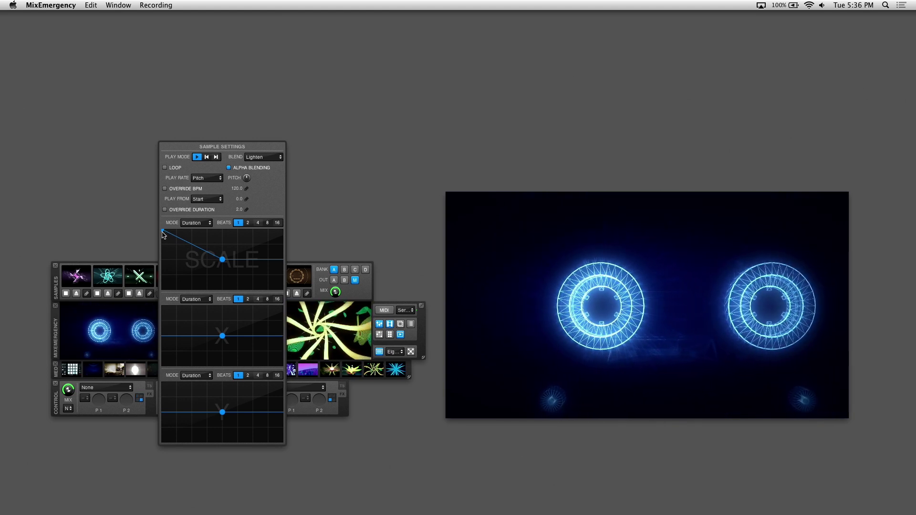
{"action": "left_click", "coordinate": [163, 232]}
{"action": "left_click_drag", "start_coordinate": [163, 233], "coordinate": [163, 231]}
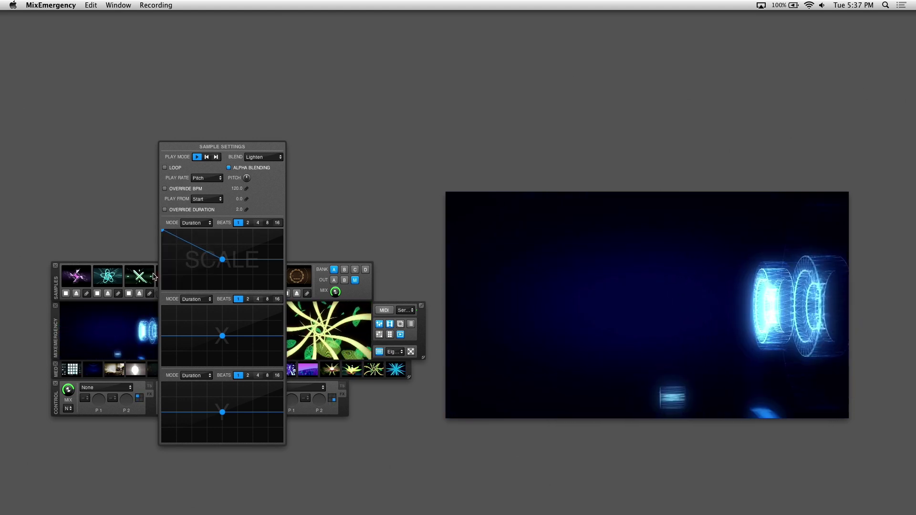
{"action": "right_click", "coordinate": [281, 262]}
{"action": "left_click", "coordinate": [288, 263]}
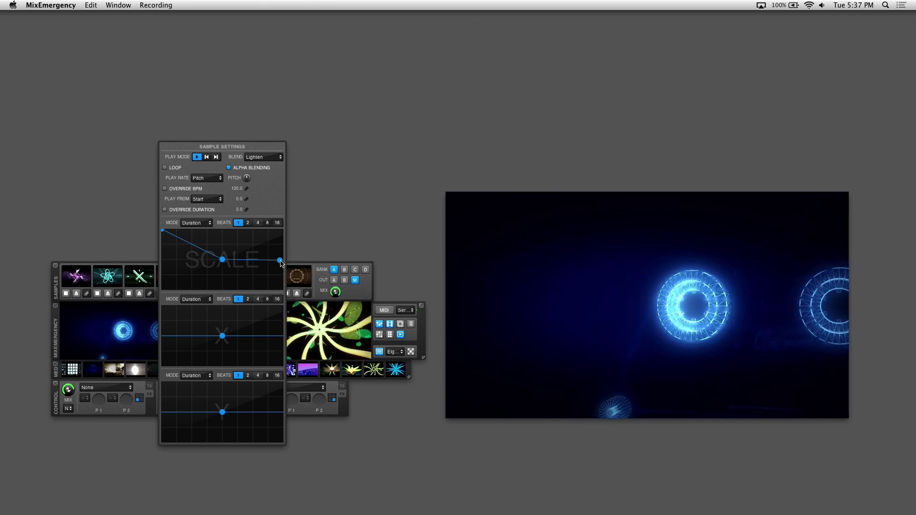
{"action": "left_click_drag", "start_coordinate": [281, 264], "coordinate": [282, 308]}
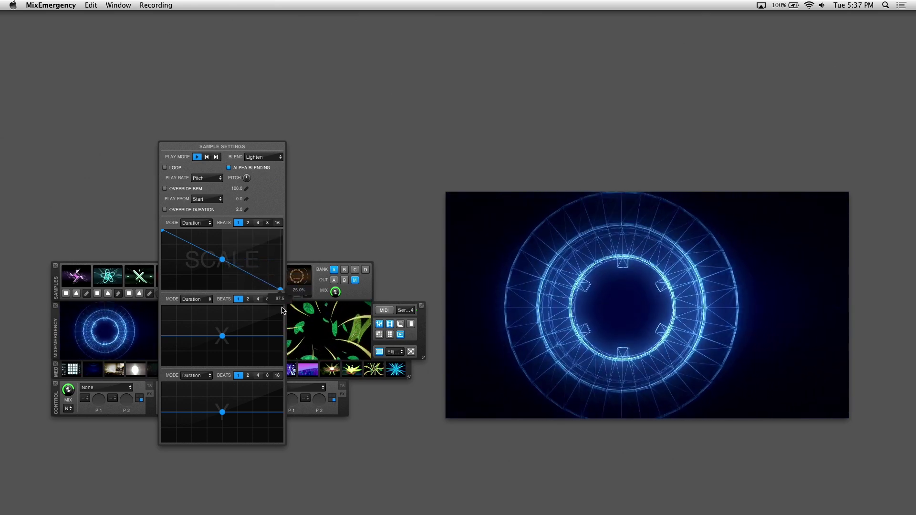
{"action": "left_click", "coordinate": [144, 275]}
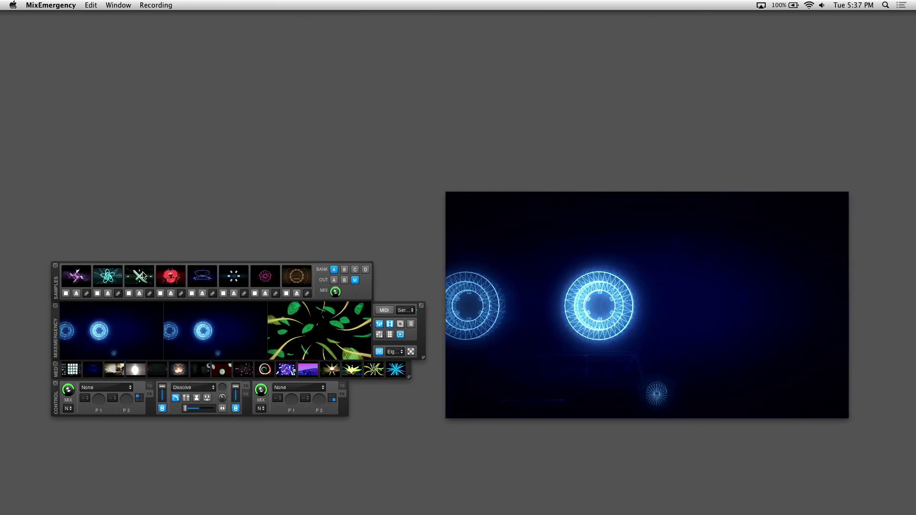
{"action": "left_click", "coordinate": [144, 275]}
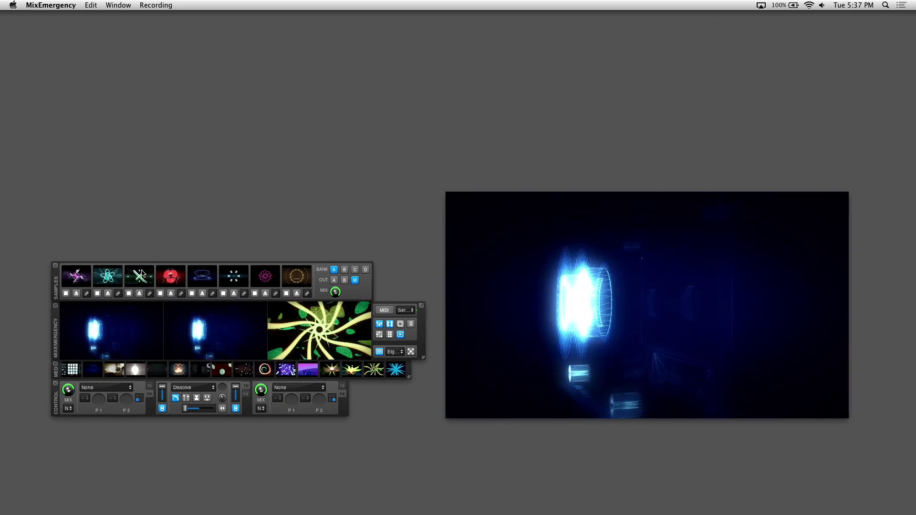
Step: Raise the end point of the third sample's Scale curve to 400.0% and retrigger the sample
{"action": "left_click", "coordinate": [148, 294]}
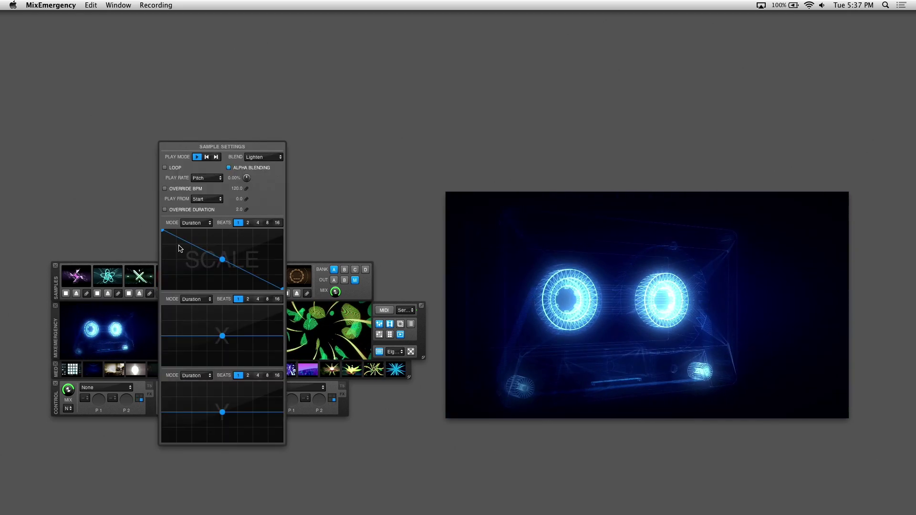
{"action": "left_click_drag", "start_coordinate": [283, 289], "coordinate": [280, 240]}
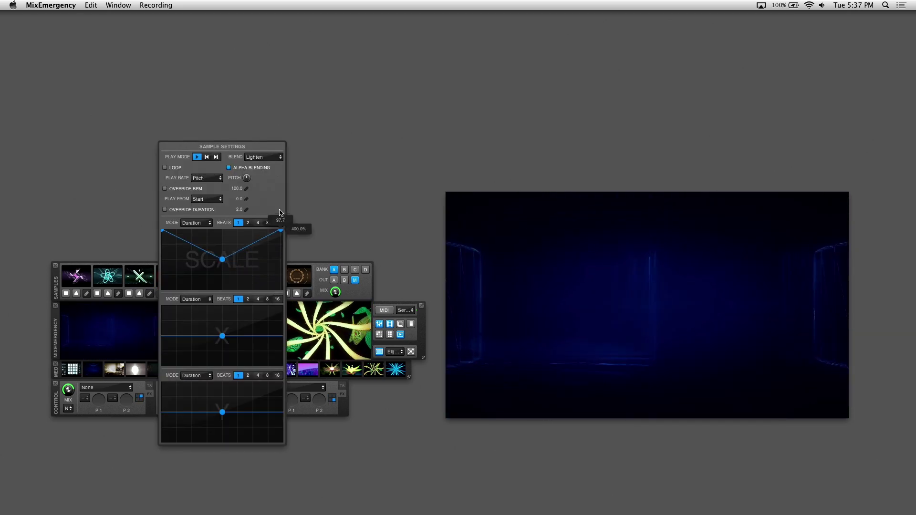
{"action": "left_click", "coordinate": [142, 276]}
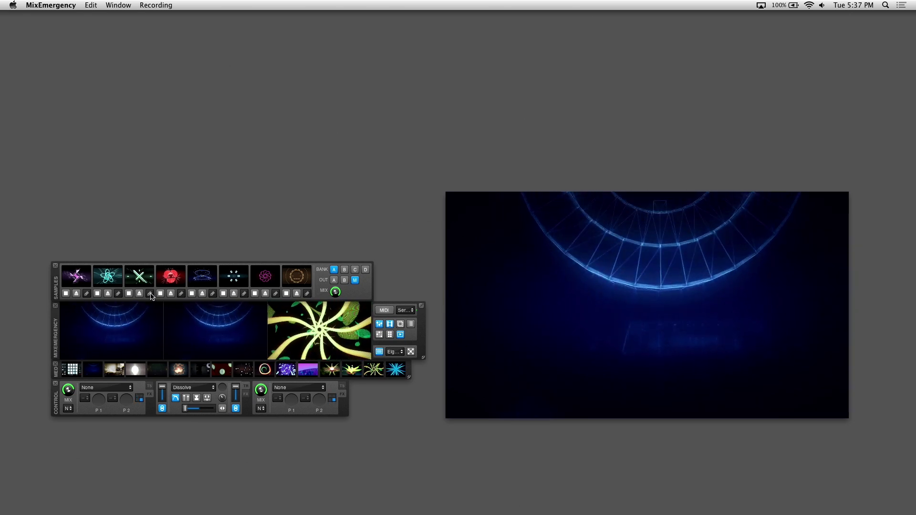
Step: Lower the start point of the third sample's Scale curve to the minimum and retrigger the sample
{"action": "left_click", "coordinate": [150, 293]}
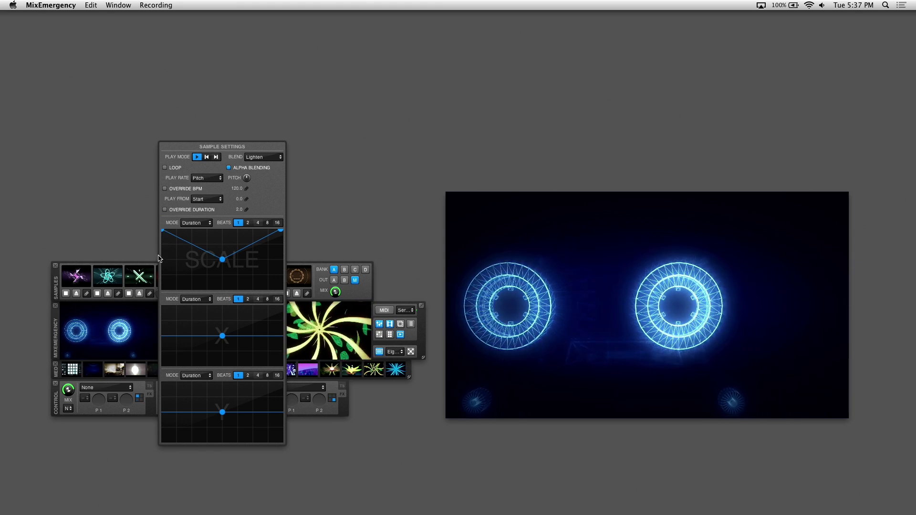
{"action": "left_click_drag", "start_coordinate": [163, 230], "coordinate": [164, 318]}
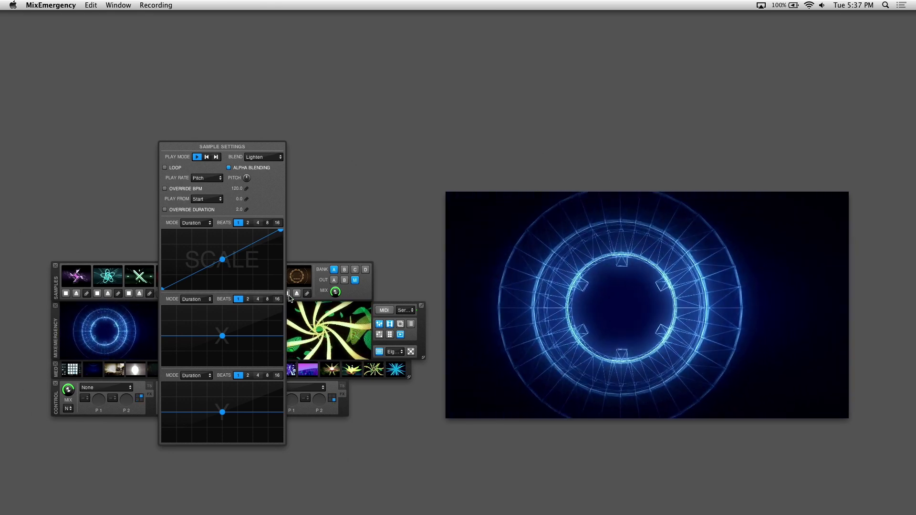
{"action": "left_click", "coordinate": [130, 281]}
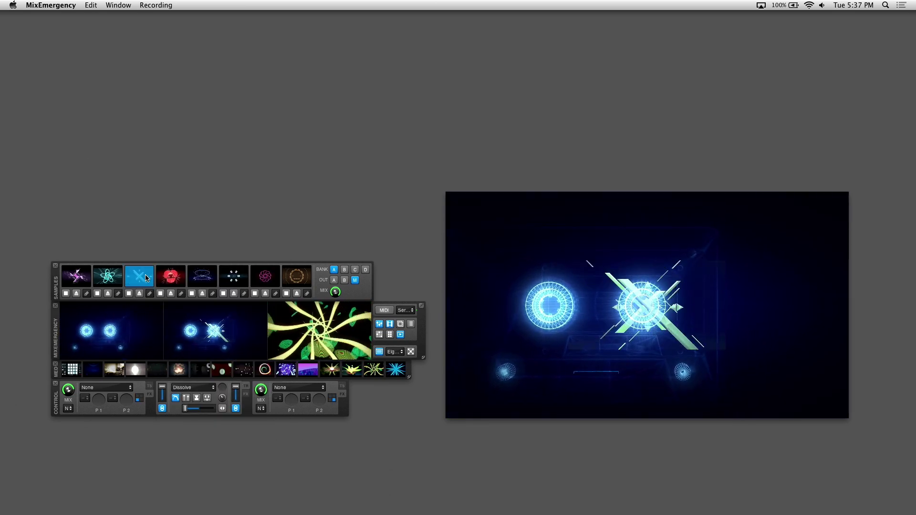
{"action": "left_click", "coordinate": [146, 278]}
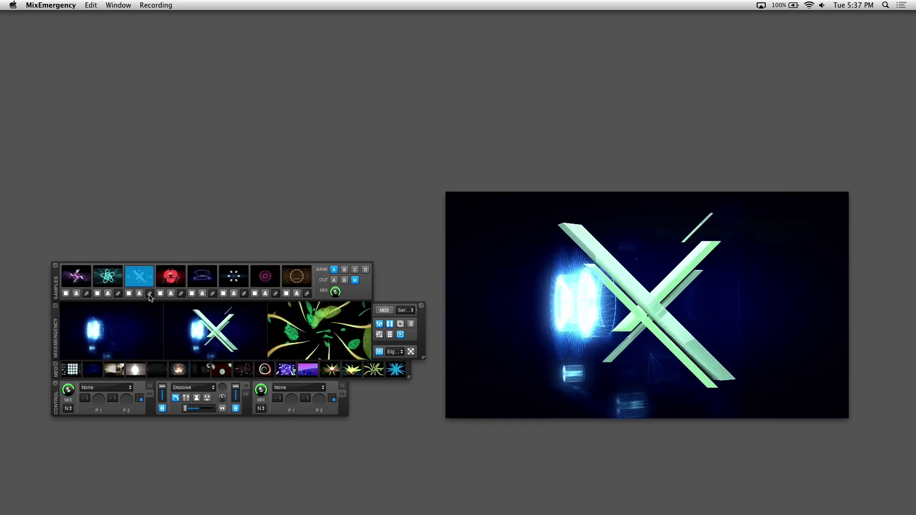
Step: Test the third sample with its Scale curve's end point at the minimum, and reset the Scale curve
{"action": "left_click", "coordinate": [150, 293]}
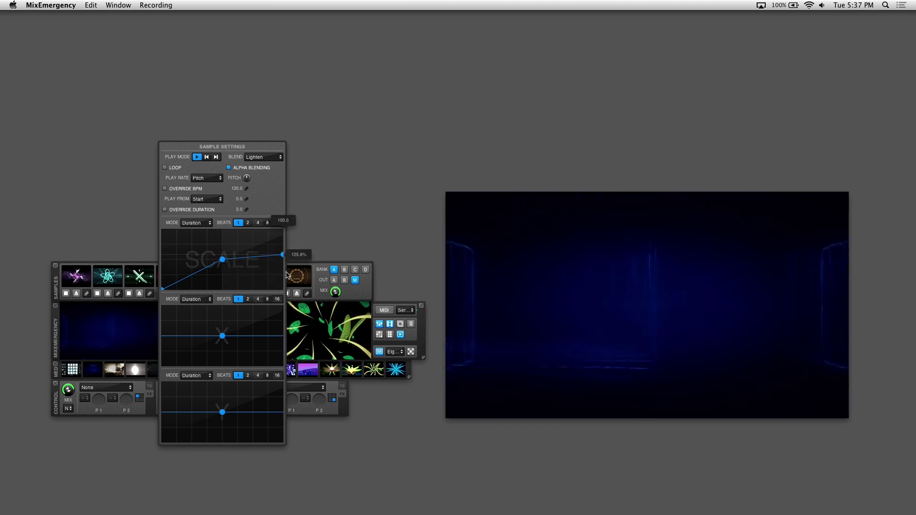
{"action": "left_click", "coordinate": [146, 278]}
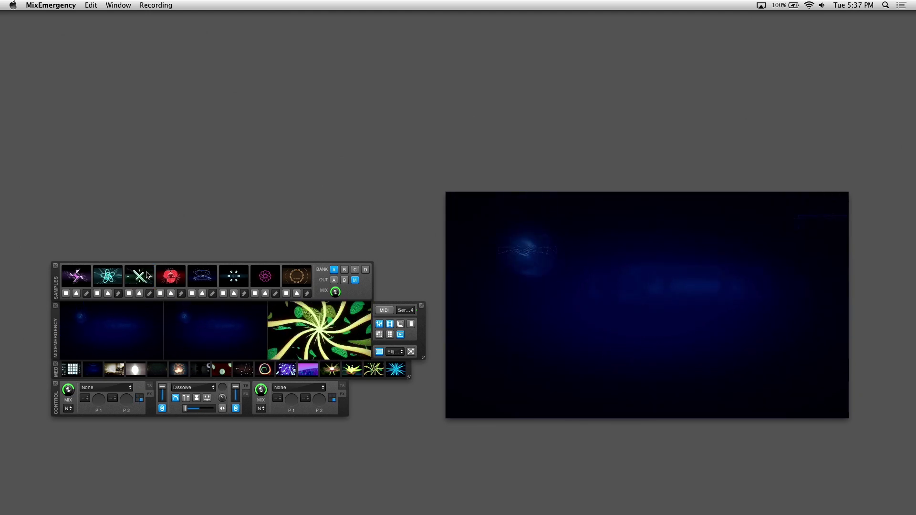
{"action": "left_click", "coordinate": [152, 294]}
{"action": "right_click", "coordinate": [227, 248]}
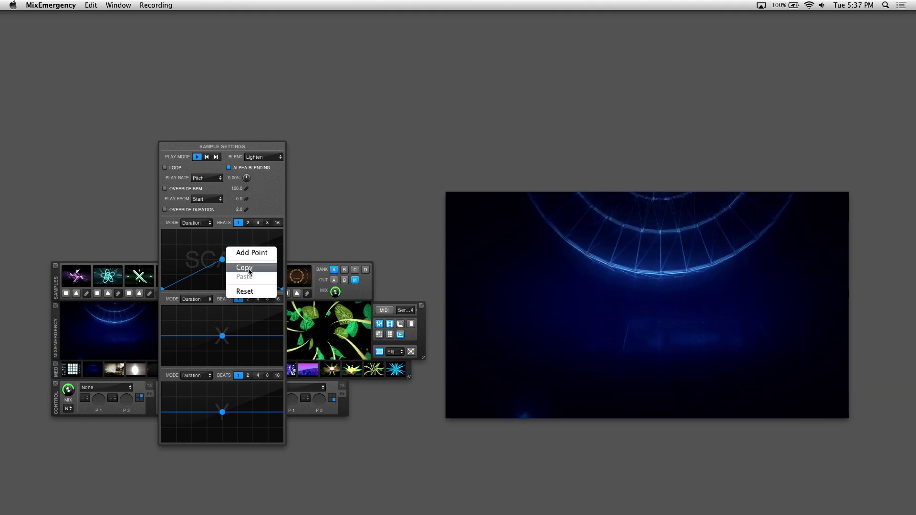
{"action": "left_click", "coordinate": [245, 292]}
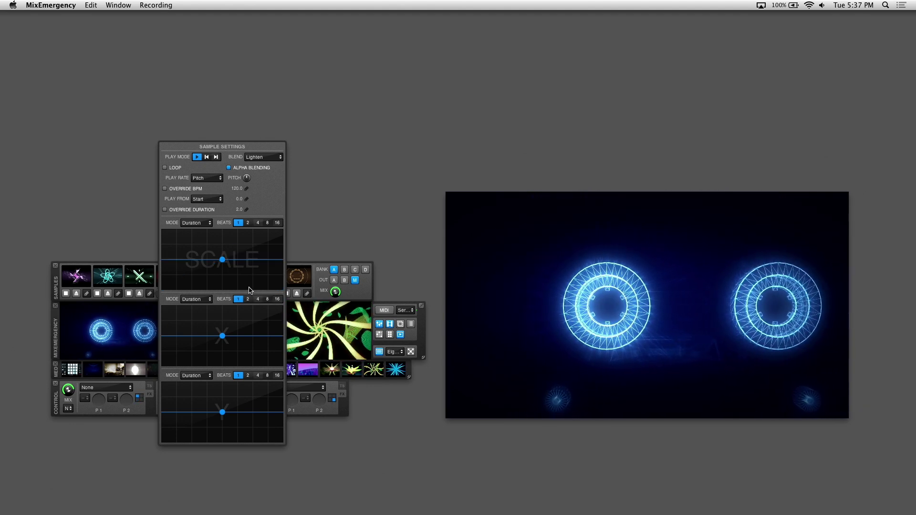
{"action": "left_click", "coordinate": [151, 294]}
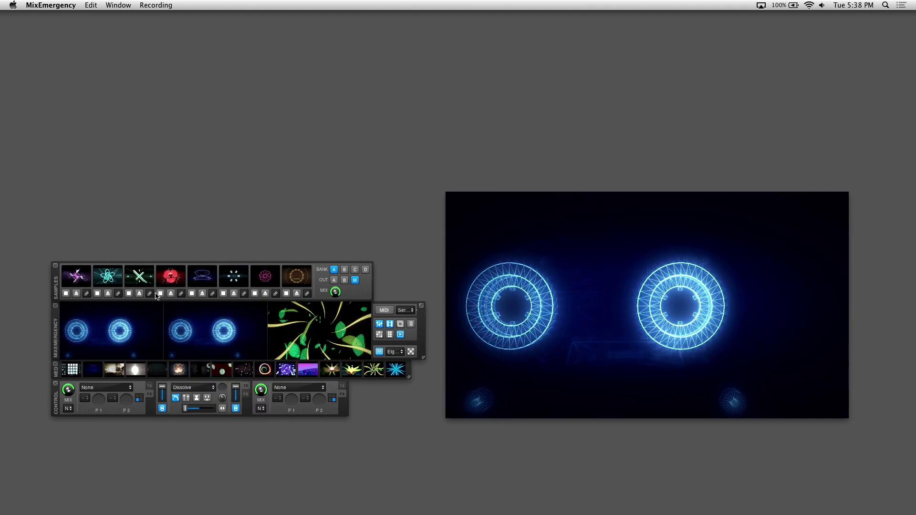
Step: Add a start point to the fourth sample's X curve, raise it to the maximum, and trigger the sample
{"action": "left_click", "coordinate": [213, 293]}
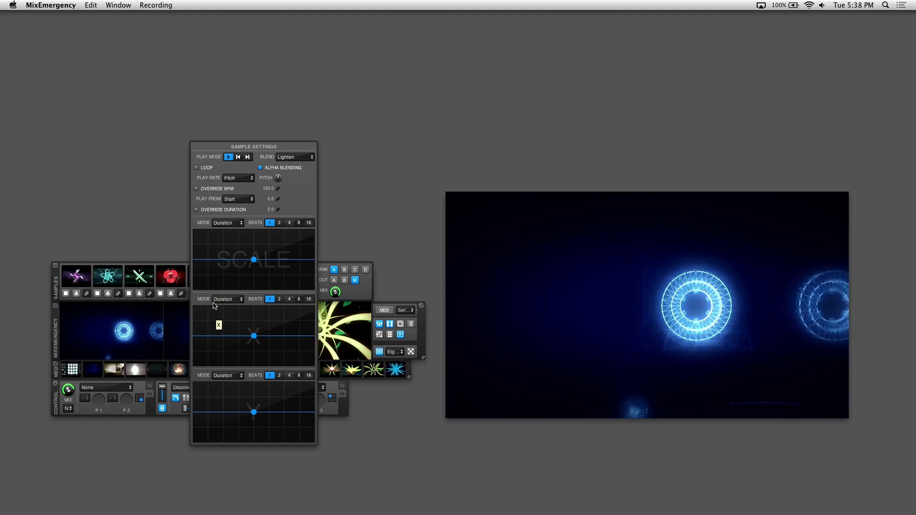
{"action": "right_click", "coordinate": [196, 338]}
{"action": "left_click", "coordinate": [205, 341]}
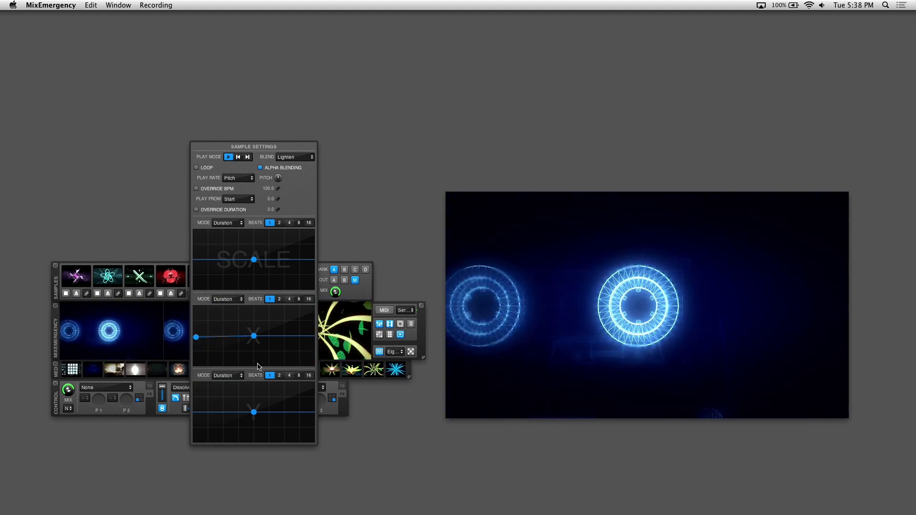
{"action": "left_click_drag", "start_coordinate": [196, 337], "coordinate": [193, 287]}
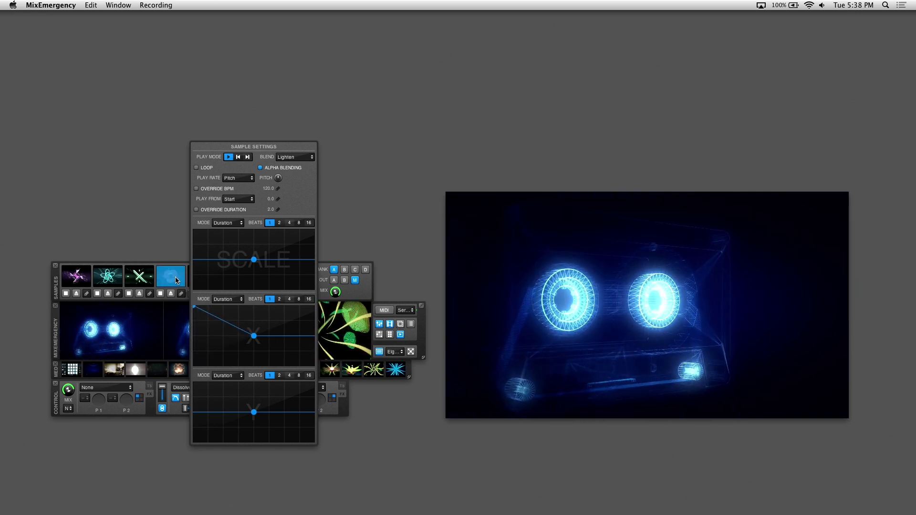
{"action": "left_click", "coordinate": [175, 280]}
{"action": "left_click", "coordinate": [176, 280]}
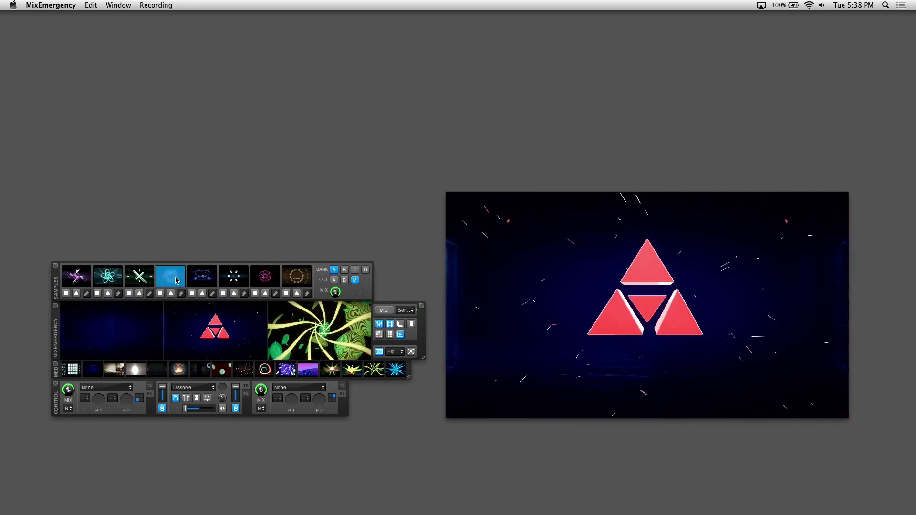
{"action": "left_click", "coordinate": [176, 280]}
{"action": "left_click", "coordinate": [176, 280]}
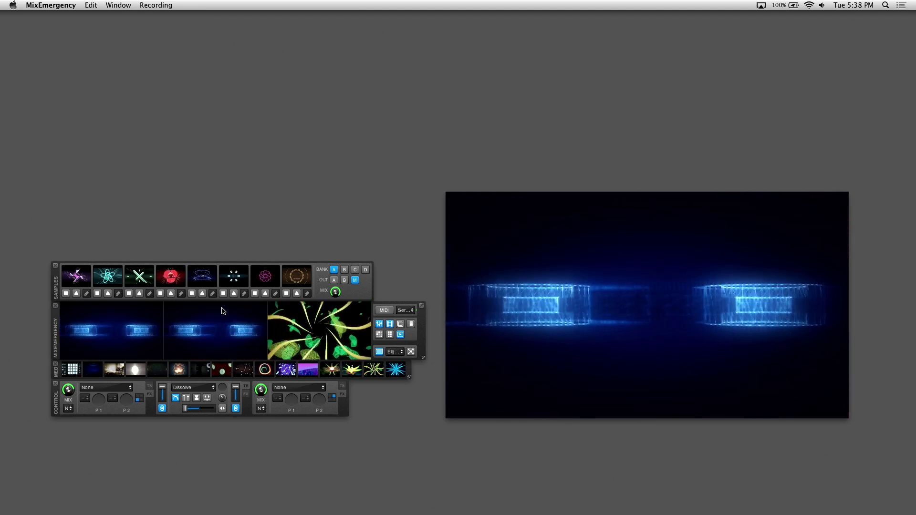
Step: Set the start point of the fourth sample's X curve to -100.0% and retrigger the sample
{"action": "left_click", "coordinate": [181, 293]}
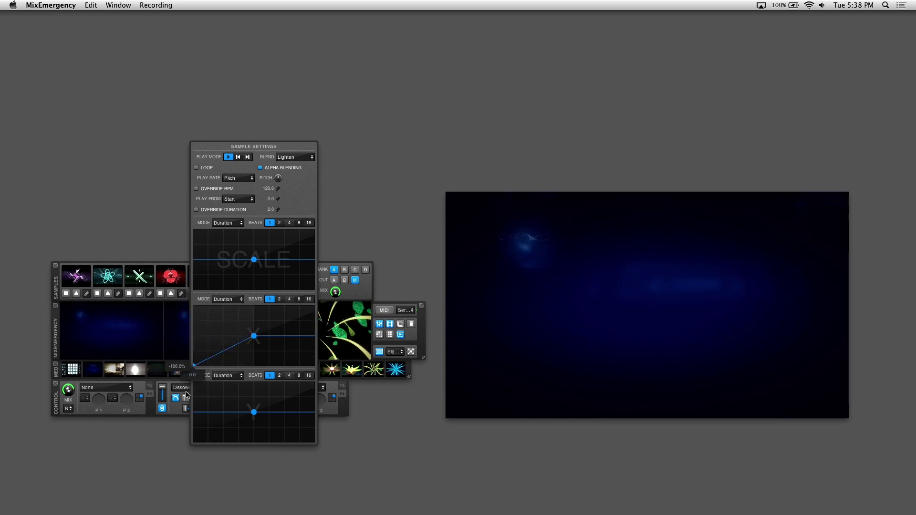
{"action": "left_click", "coordinate": [177, 280]}
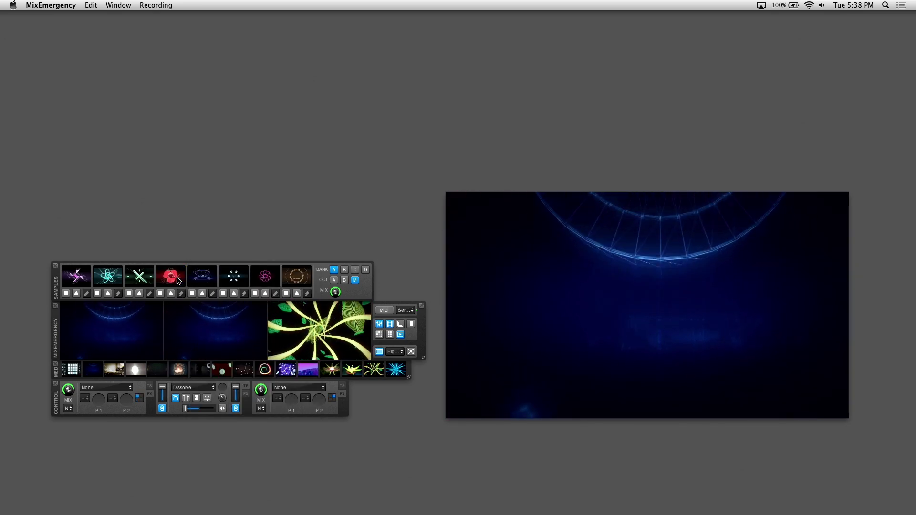
{"action": "left_click", "coordinate": [177, 280]}
{"action": "left_click", "coordinate": [179, 281]}
Step: Replace the start point of the fourth sample's X curve with an end point raised to 100.0% and trigger the sample
{"action": "left_click", "coordinate": [181, 293]}
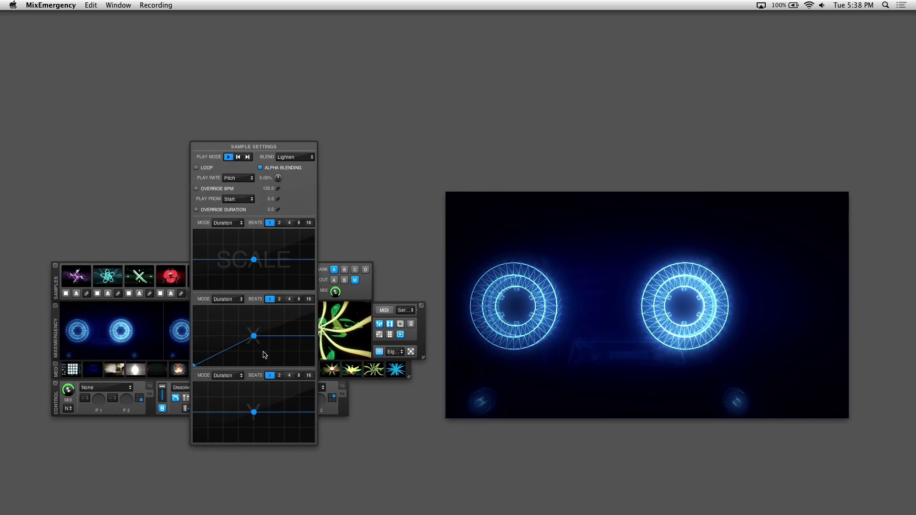
{"action": "right_click", "coordinate": [264, 352]}
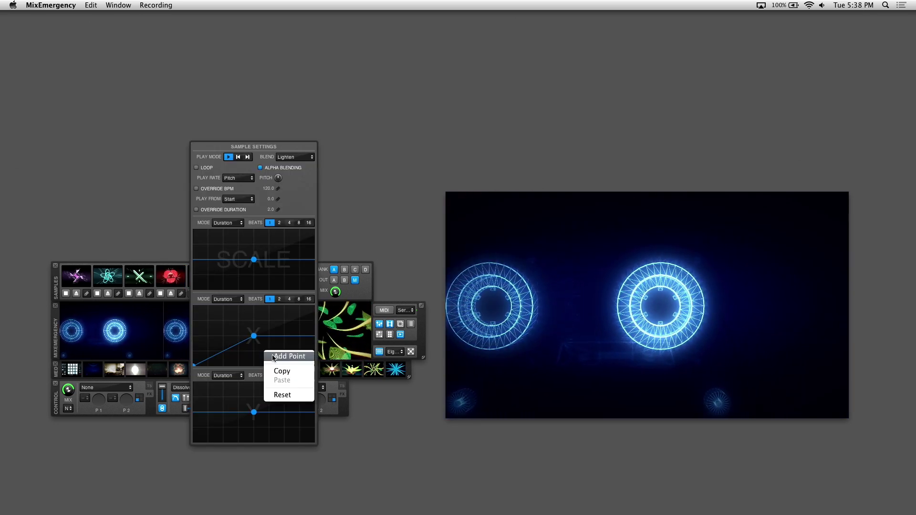
{"action": "right_click", "coordinate": [314, 336]}
{"action": "left_click", "coordinate": [323, 342]}
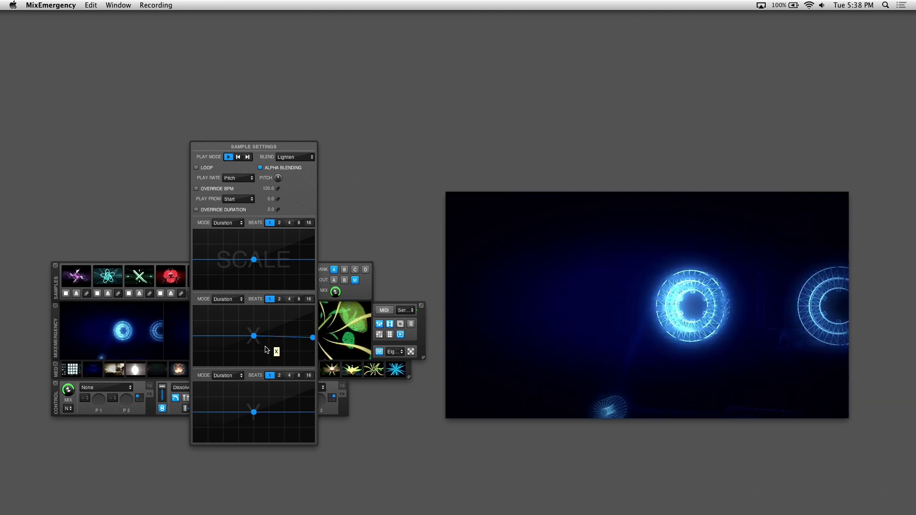
{"action": "left_click_drag", "start_coordinate": [312, 337], "coordinate": [314, 306]}
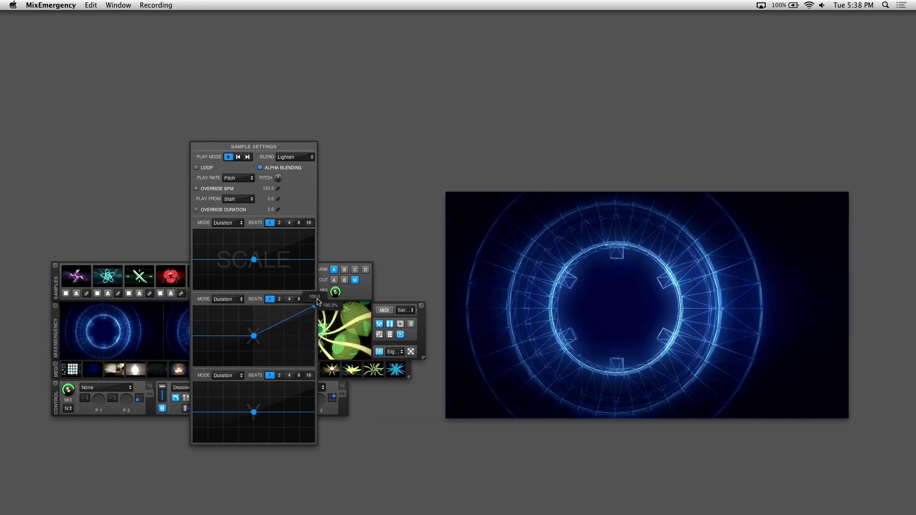
{"action": "left_click", "coordinate": [176, 282]}
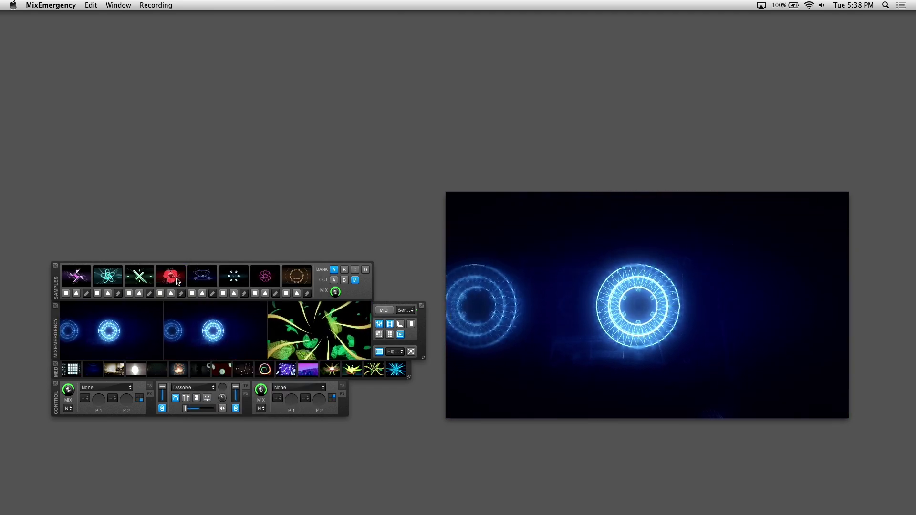
{"action": "left_click", "coordinate": [176, 281]}
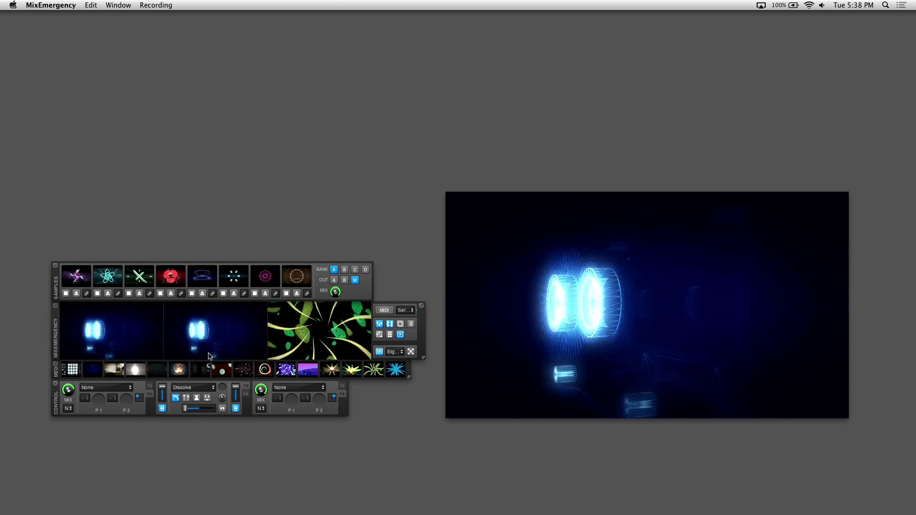
Step: Lower the end point of the fourth sample's X curve to the minimum and retrigger the sample
{"action": "left_click", "coordinate": [182, 293]}
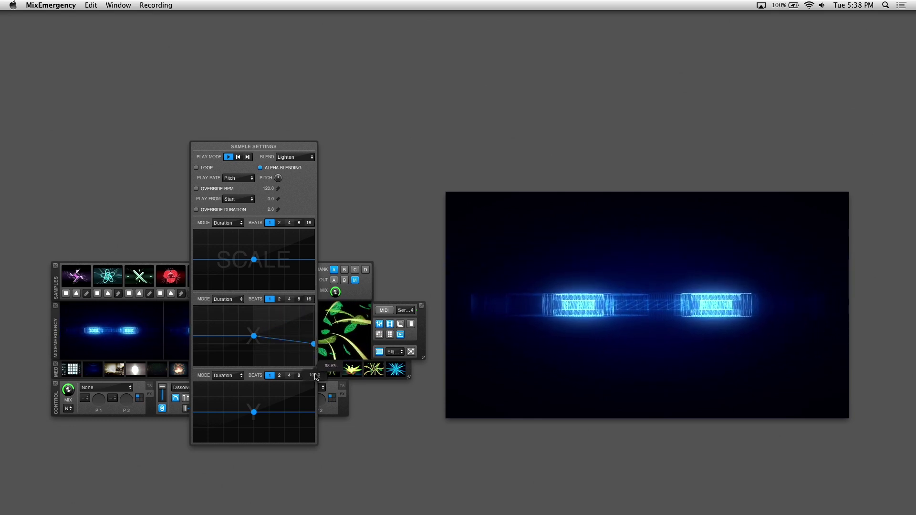
{"action": "left_click", "coordinate": [168, 280]}
{"action": "left_click", "coordinate": [167, 281]}
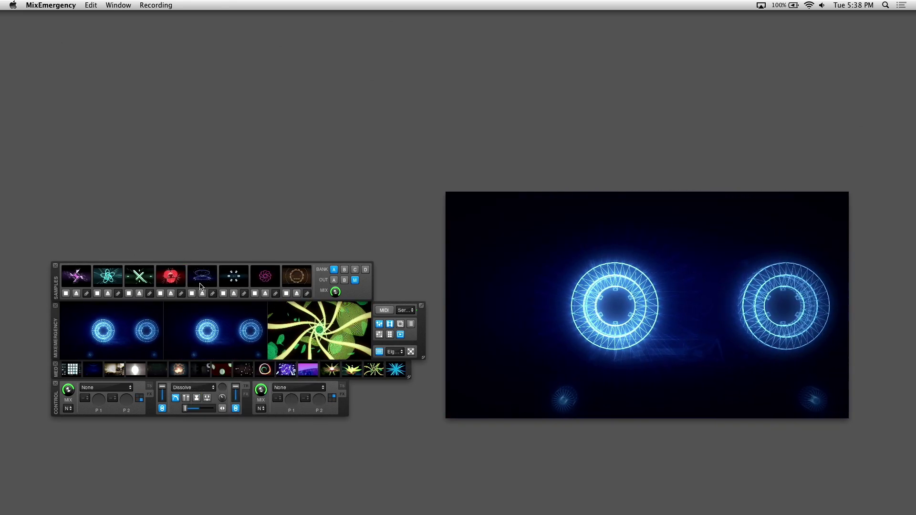
Step: Add a start point at 100.0% to the fourth sample's X curve and trigger the sample repeatedly
{"action": "left_click", "coordinate": [181, 292]}
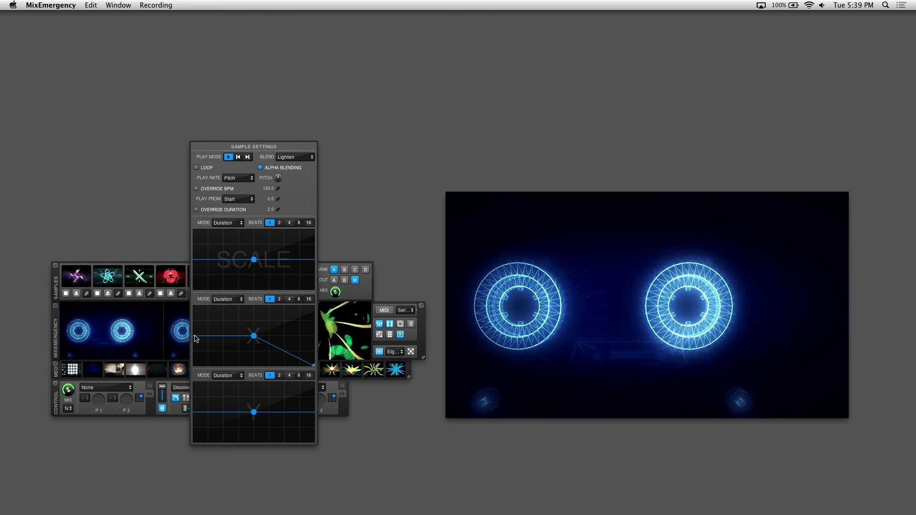
{"action": "right_click", "coordinate": [194, 338]}
{"action": "left_click", "coordinate": [209, 341]}
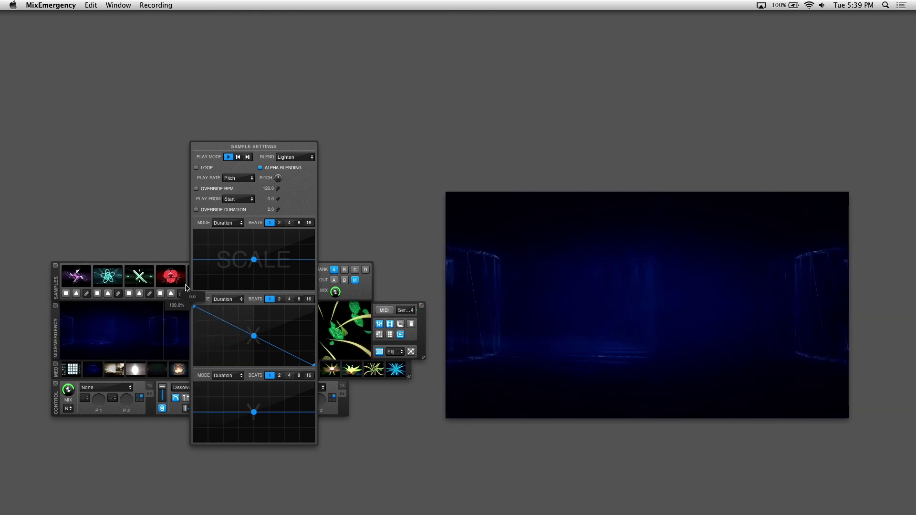
{"action": "left_click", "coordinate": [172, 279]}
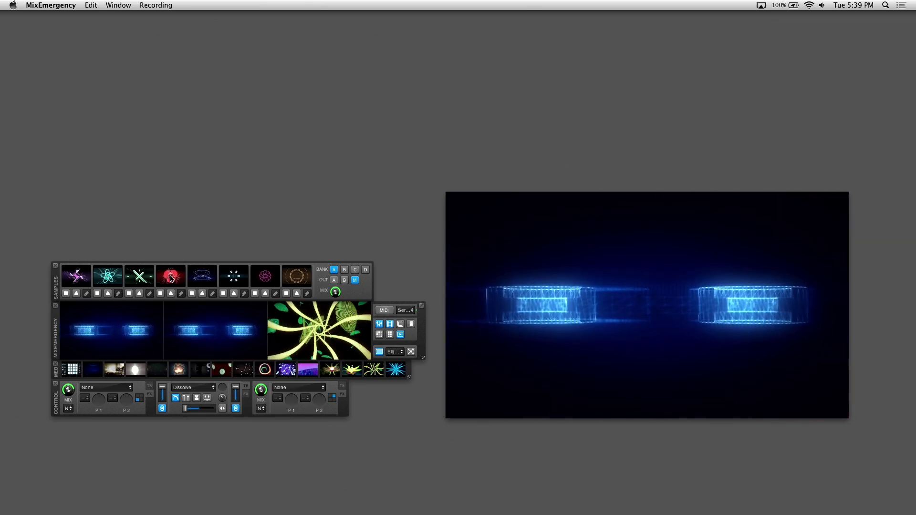
{"action": "left_click", "coordinate": [171, 279]}
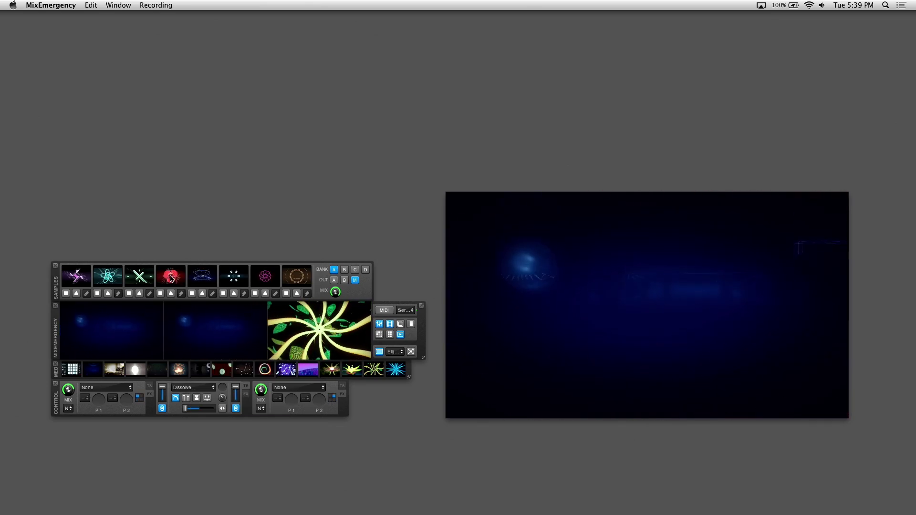
{"action": "left_click", "coordinate": [171, 279]}
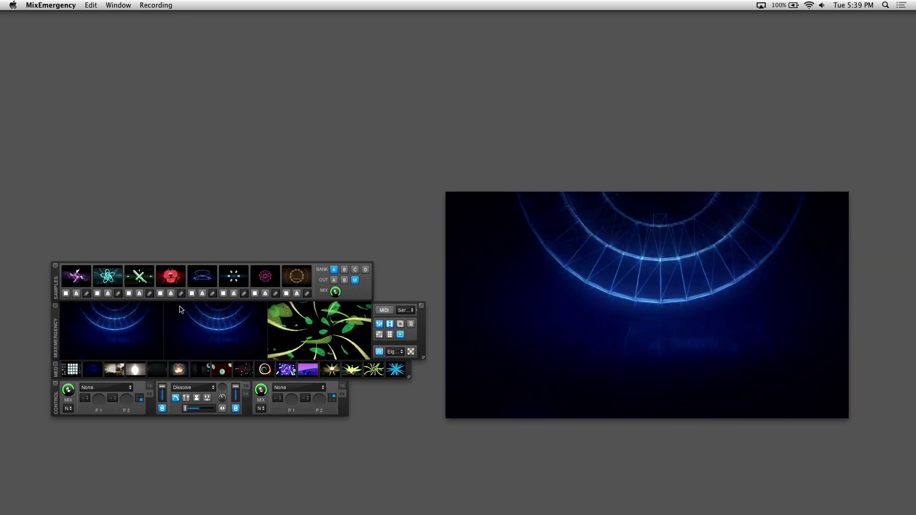
Step: Raise the end point of the fourth sample's X curve to 100.0% and trigger the sample
{"action": "left_click", "coordinate": [244, 293]}
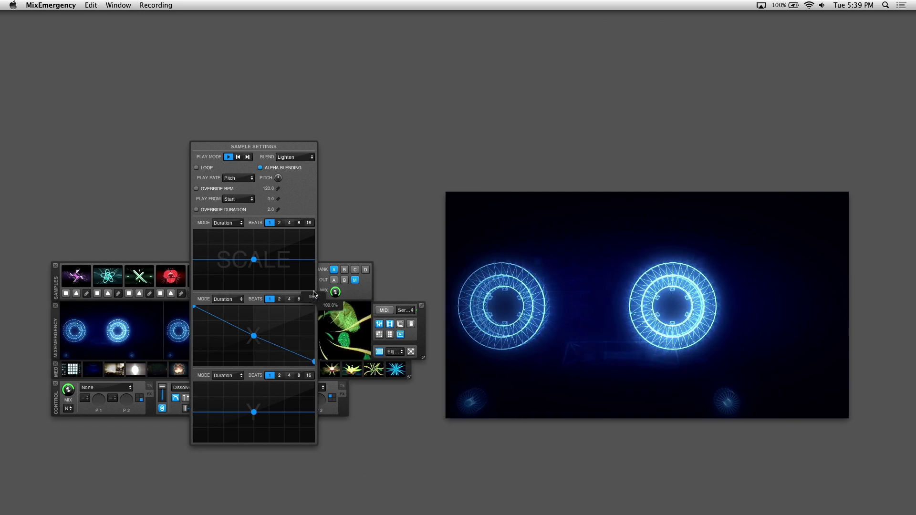
{"action": "left_click", "coordinate": [174, 278]}
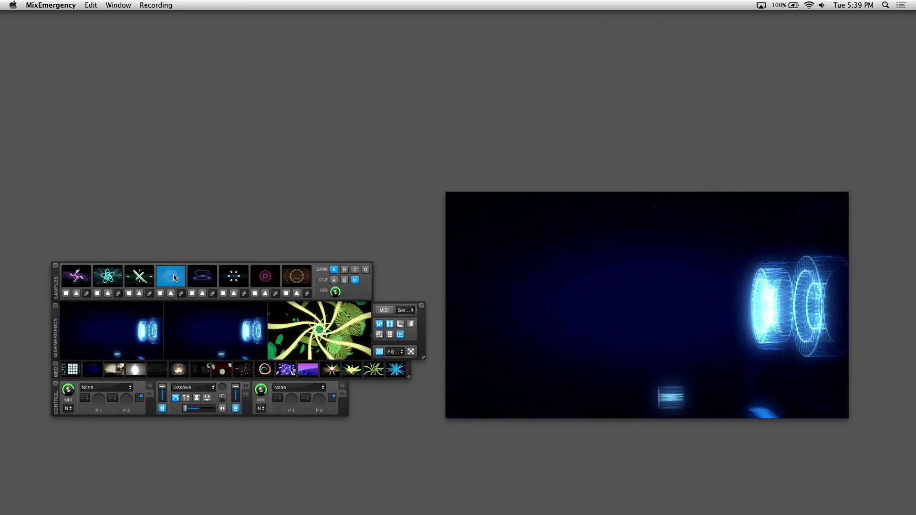
{"action": "left_click", "coordinate": [175, 278]}
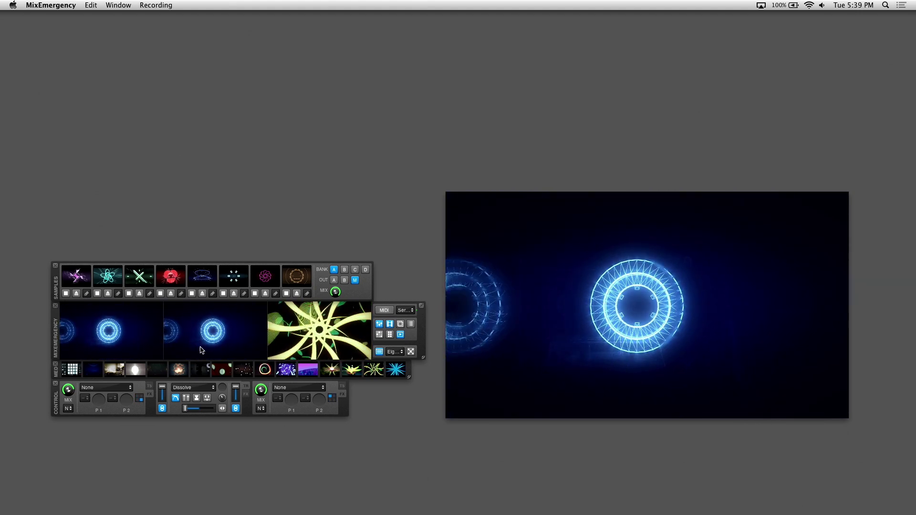
Step: Lower the start point of the fourth sample's X curve to the minimum and retrigger the sample
{"action": "left_click", "coordinate": [180, 293]}
{"action": "left_click_drag", "start_coordinate": [195, 310], "coordinate": [190, 369]}
{"action": "left_click_drag", "start_coordinate": [182, 407], "coordinate": [178, 407]}
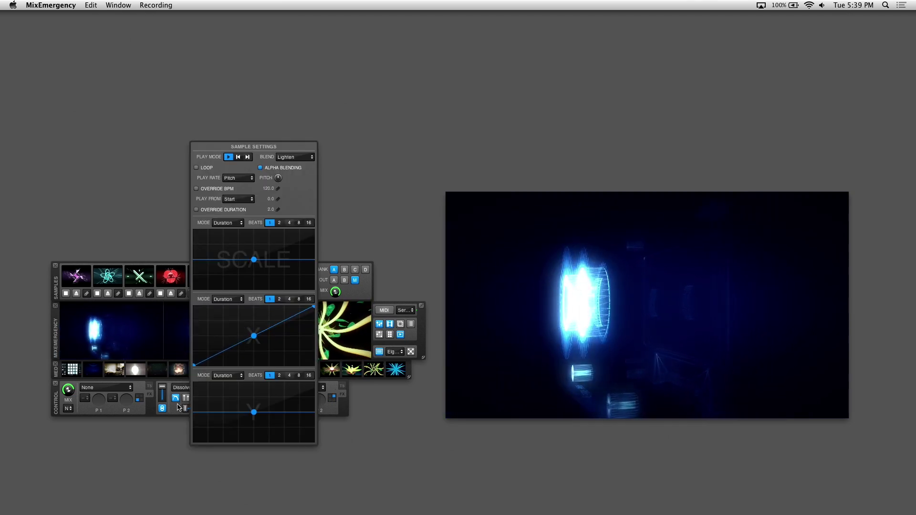
{"action": "left_click", "coordinate": [175, 274]}
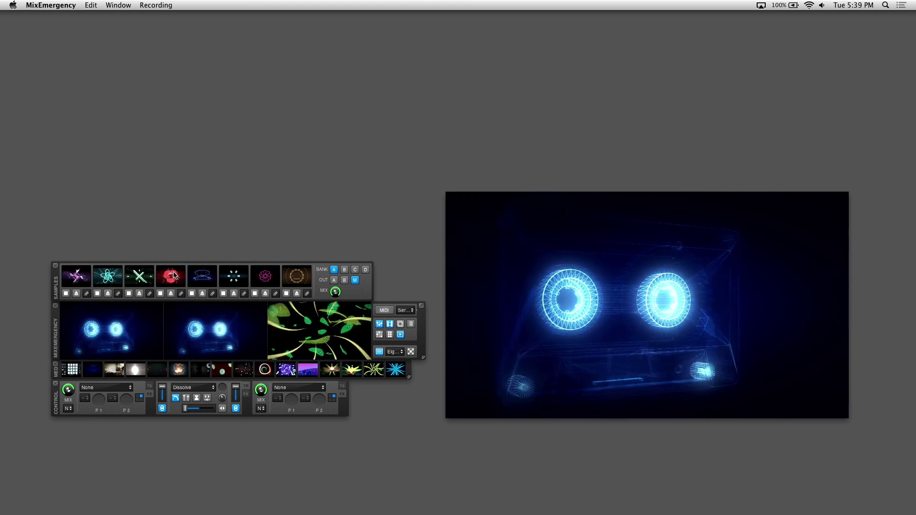
Step: Drop the end point of the fourth sample's X curve to the minimum, matching the start point, and trigger the sample several times
{"action": "left_click", "coordinate": [181, 295]}
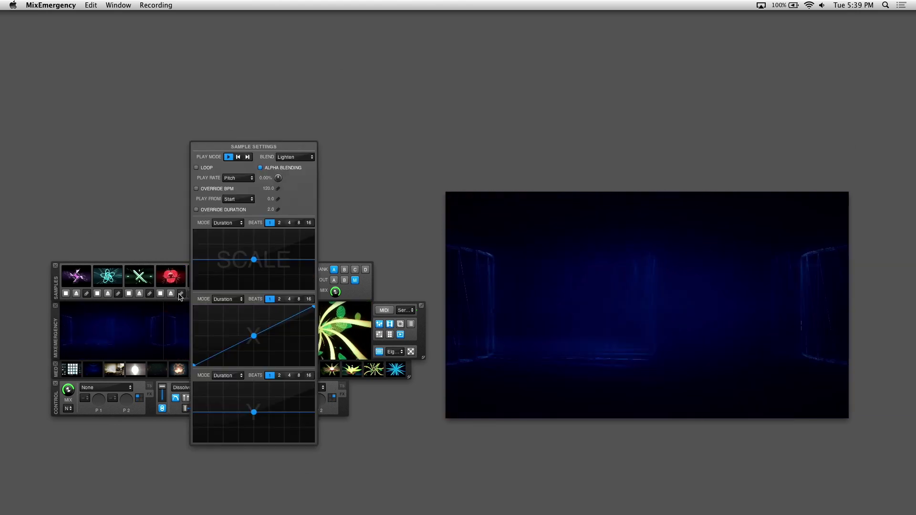
{"action": "left_click_drag", "start_coordinate": [313, 309], "coordinate": [313, 343]}
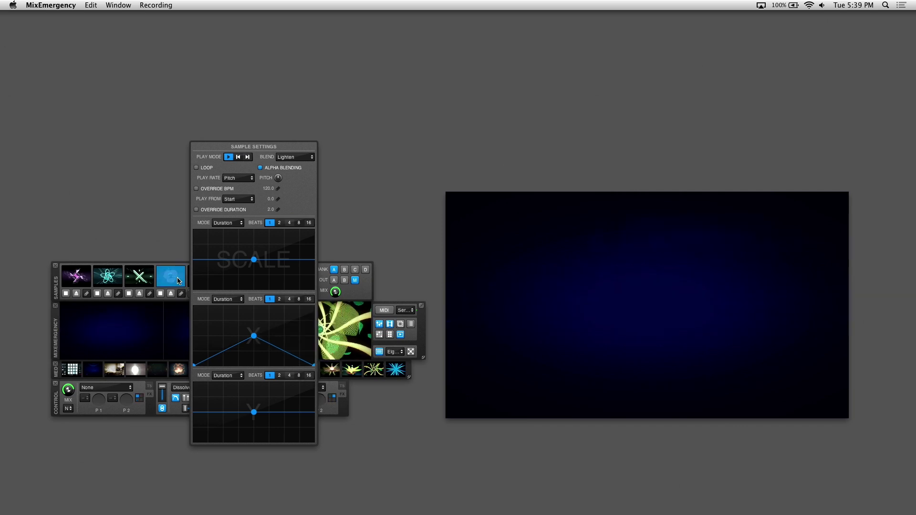
{"action": "left_click", "coordinate": [177, 280]}
{"action": "left_click", "coordinate": [178, 281]}
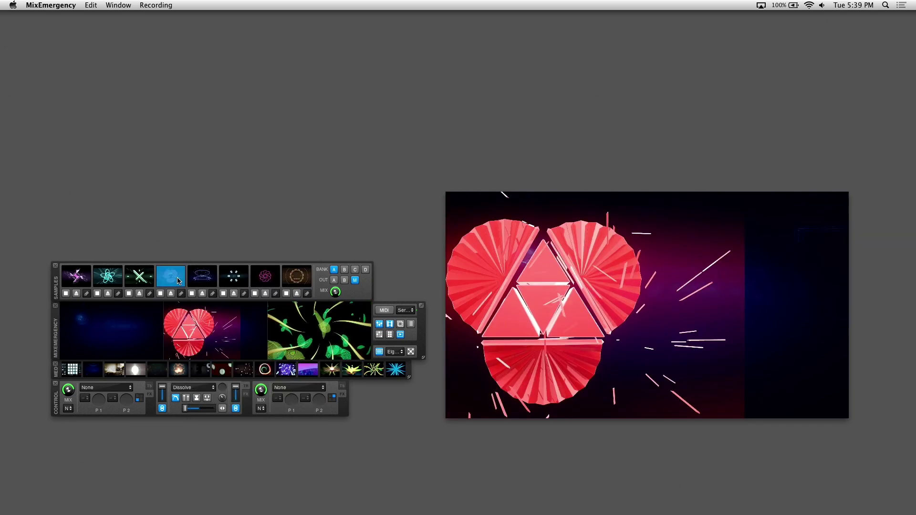
{"action": "left_click", "coordinate": [177, 281]}
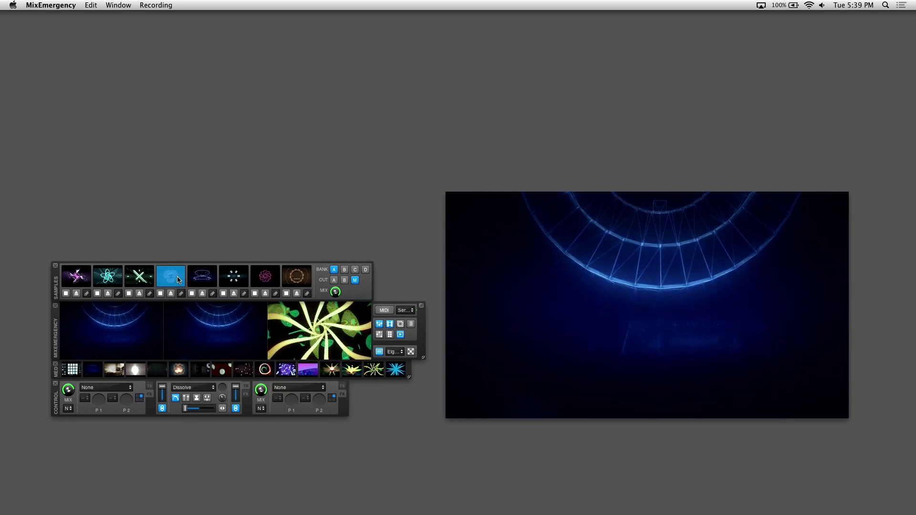
Step: Reset the fourth sample's X curve
{"action": "left_click", "coordinate": [181, 293]}
{"action": "right_click", "coordinate": [255, 320]}
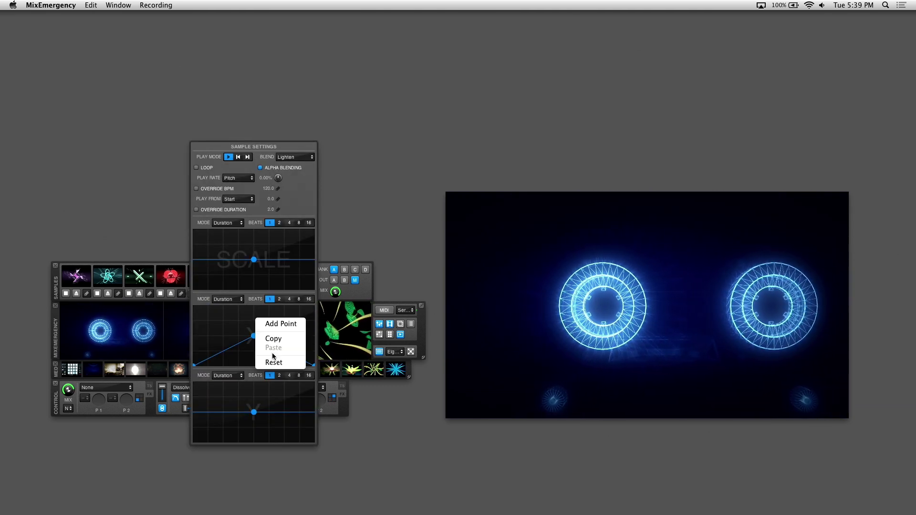
{"action": "left_click", "coordinate": [268, 364]}
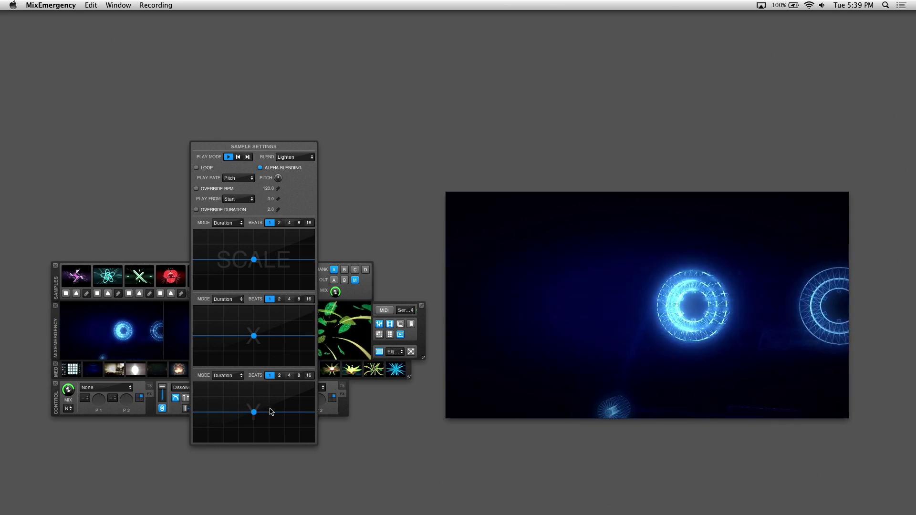
Step: Add a start point at the minimum to the fourth sample's Y curve and trigger the sample
{"action": "right_click", "coordinate": [195, 411]}
{"action": "left_click", "coordinate": [205, 419]}
{"action": "left_click_drag", "start_coordinate": [194, 413], "coordinate": [185, 466]}
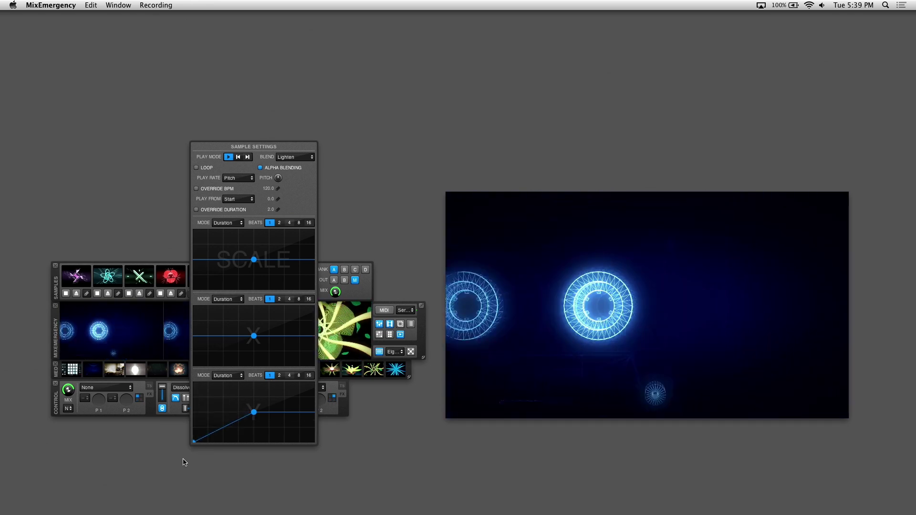
{"action": "left_click", "coordinate": [177, 279]}
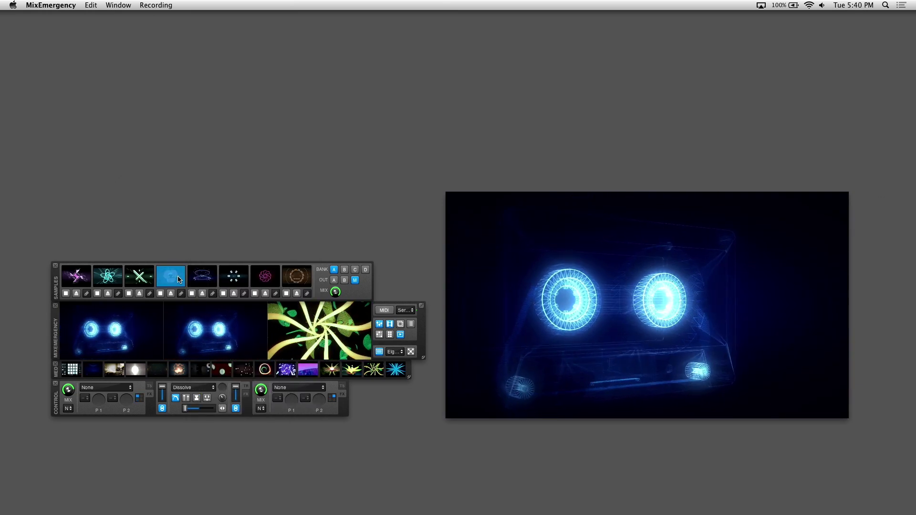
Step: Reset the fourth sample's Y curve and close its settings
{"action": "left_click", "coordinate": [181, 294]}
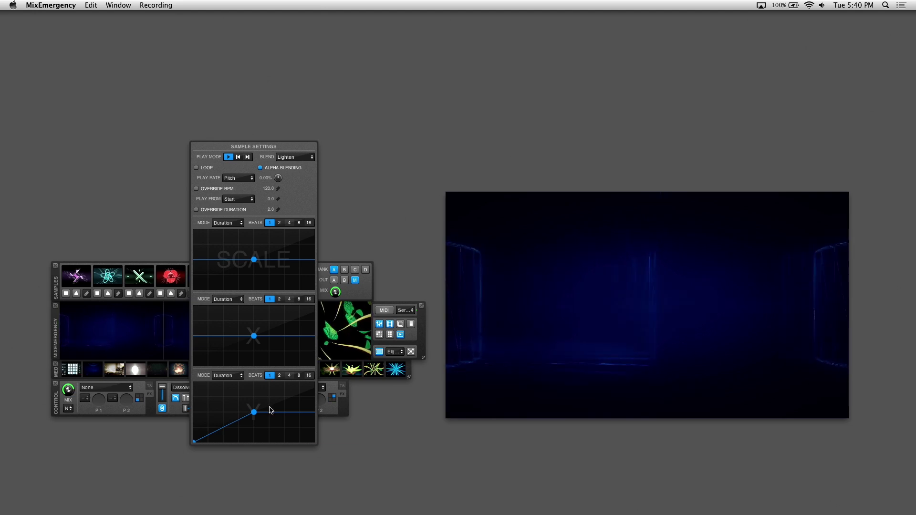
{"action": "right_click", "coordinate": [267, 399]}
{"action": "left_click", "coordinate": [285, 443]}
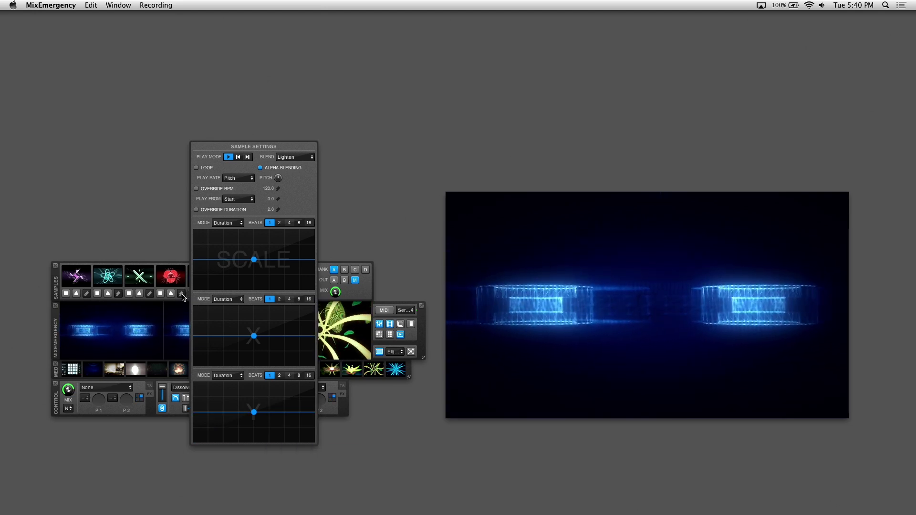
{"action": "left_click", "coordinate": [181, 294]}
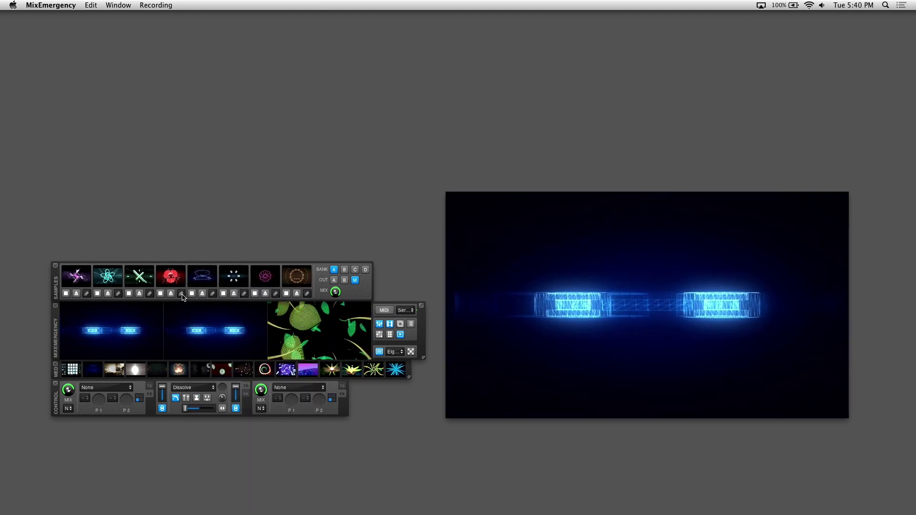
Step: Switch the sample player to bank D and trigger its fifth sample
{"action": "left_click", "coordinate": [365, 270]}
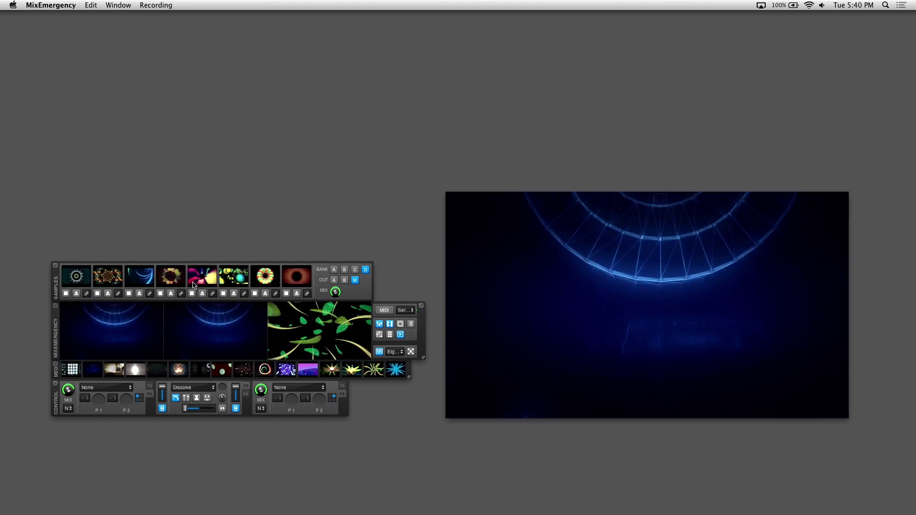
{"action": "left_click", "coordinate": [211, 285]}
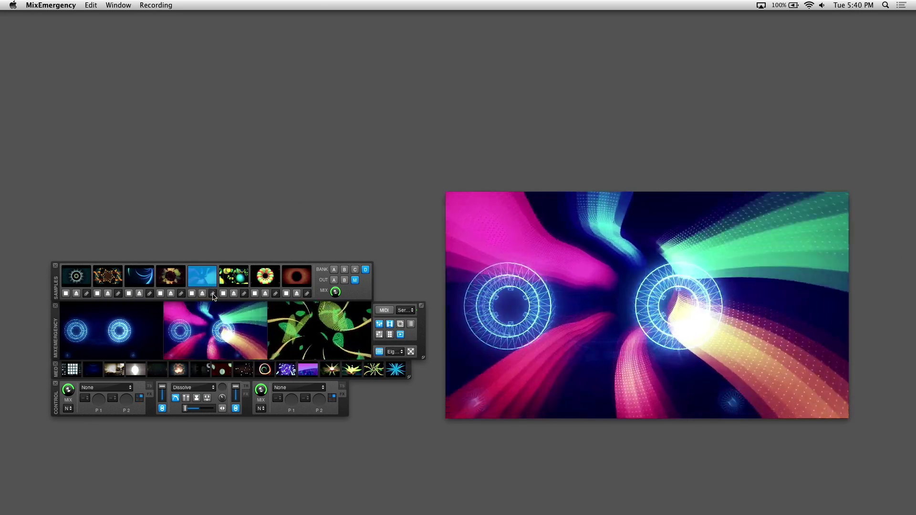
Step: Open the fifth sample's settings in bank D and set its Scale curve mode to Beats
{"action": "left_click", "coordinate": [213, 293]}
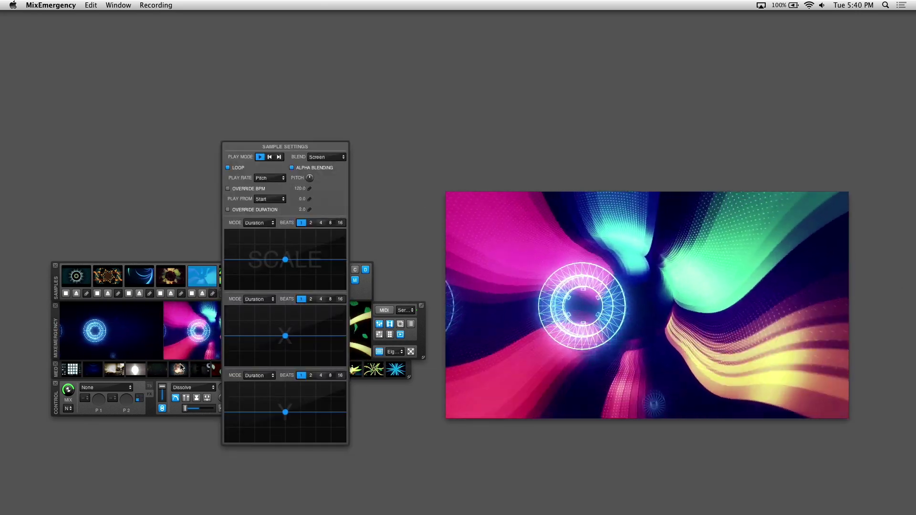
{"action": "left_click", "coordinate": [259, 223]}
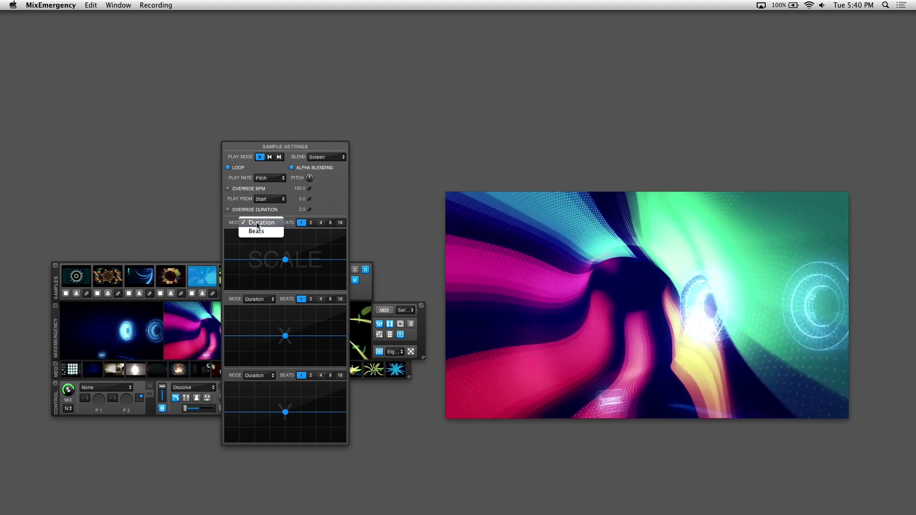
{"action": "left_click", "coordinate": [257, 224]}
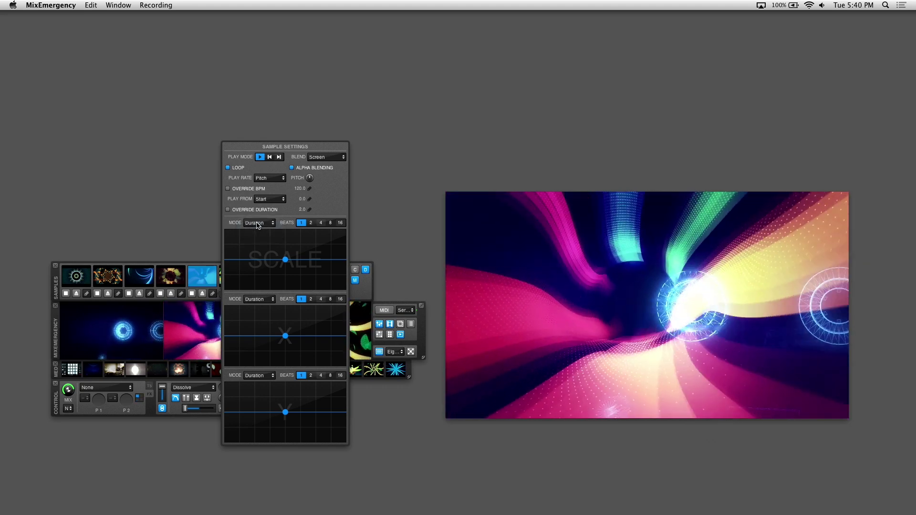
{"action": "left_click", "coordinate": [257, 223]}
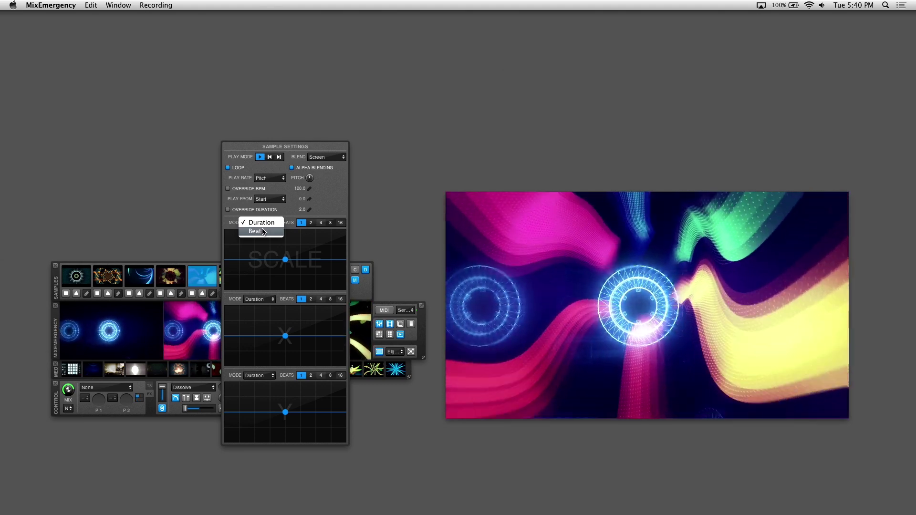
{"action": "left_click", "coordinate": [263, 232]}
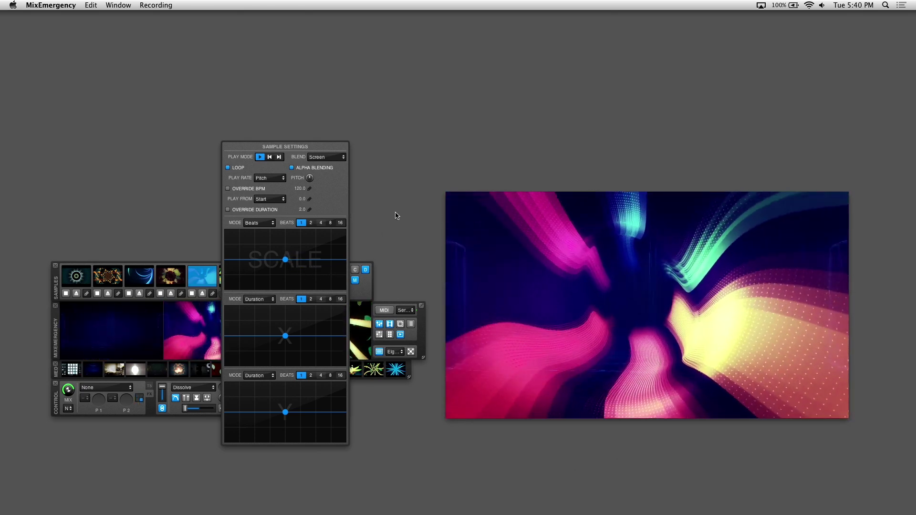
Step: Switch to Serato DJ to view the playing decks, return to MixEmergency and keep its Serato DJ / Scratch Live option selected
{"action": "key", "text": "super+Tab"}
{"action": "key", "text": "super+Tab"}
{"action": "key", "text": "super+Tab"}
{"action": "key", "text": "super+shift+Tab"}
{"action": "key", "text": "super+shift+Tab"}
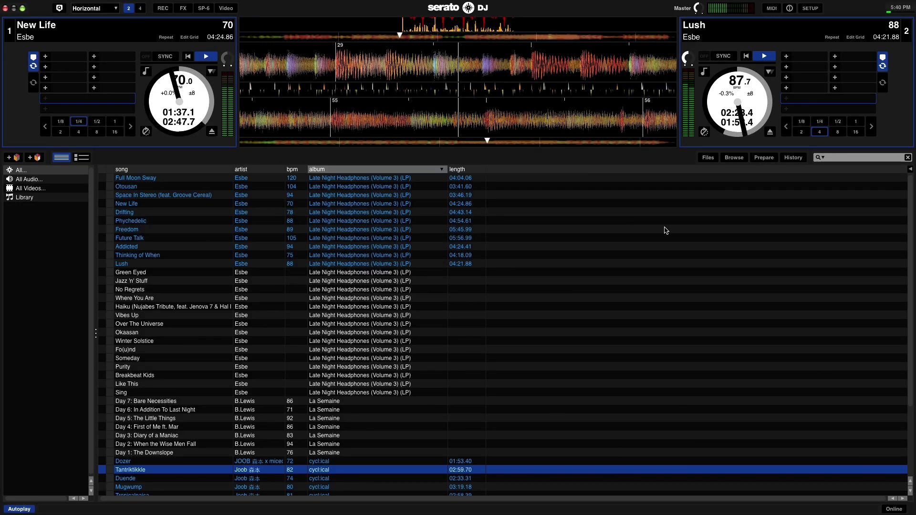
{"action": "key", "text": "super+Tab"}
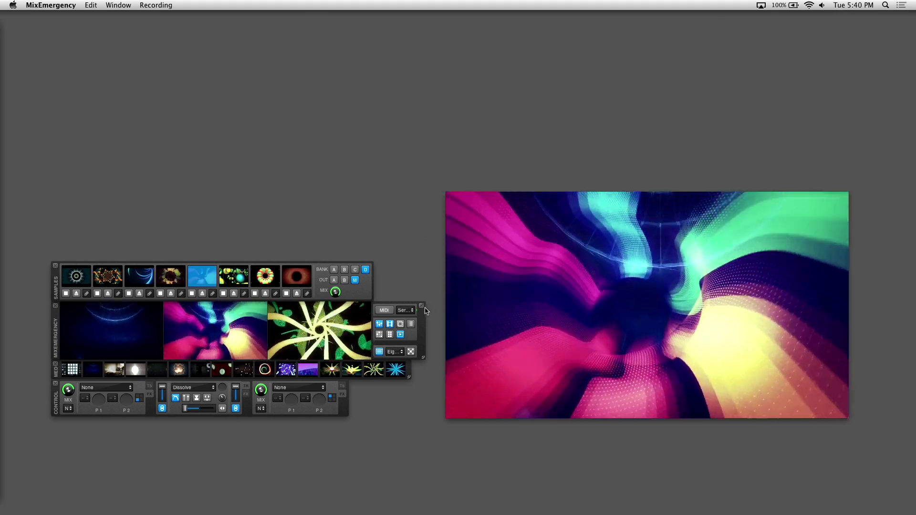
{"action": "left_click", "coordinate": [405, 310]}
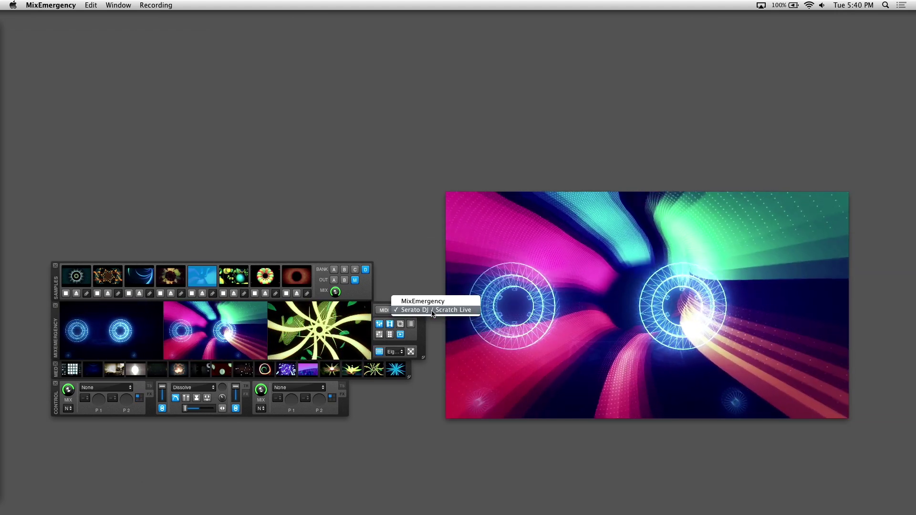
{"action": "left_click", "coordinate": [433, 310]}
Step: Switch to LineIn, turn Play Thru off and on again, and hide LineIn
{"action": "key", "text": "super+Tab"}
{"action": "key", "text": "super+Tab"}
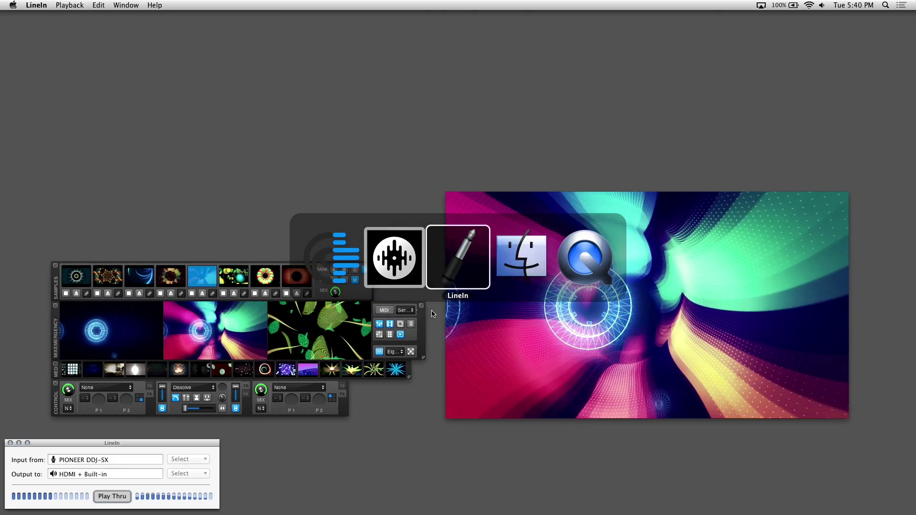
{"action": "left_click", "coordinate": [119, 496]}
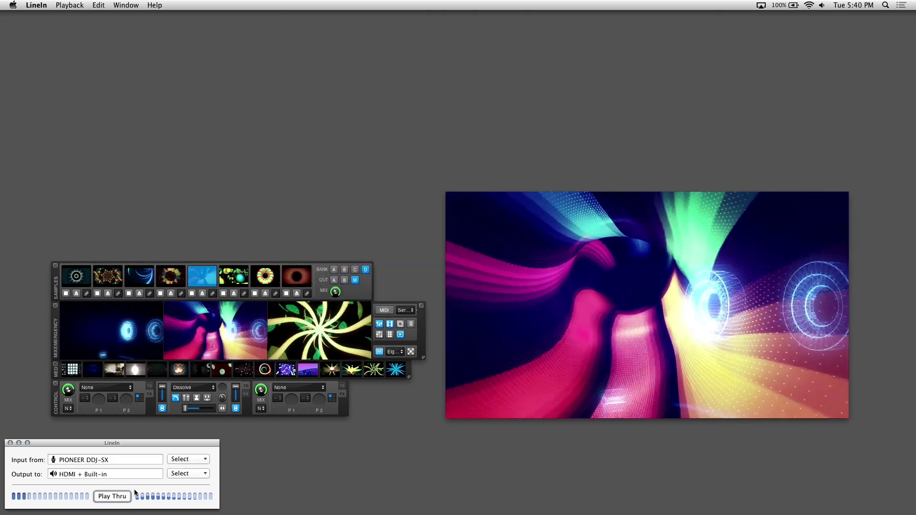
{"action": "left_click", "coordinate": [119, 496]}
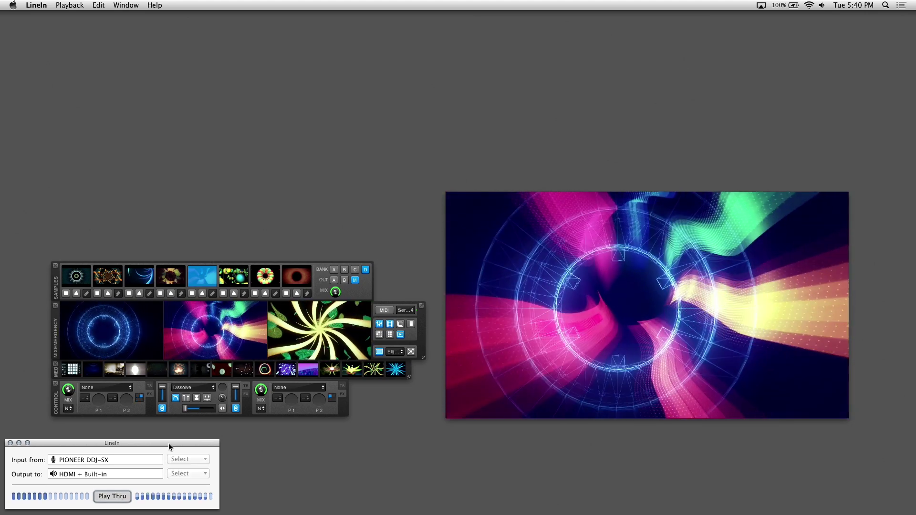
{"action": "key", "text": "super+h"}
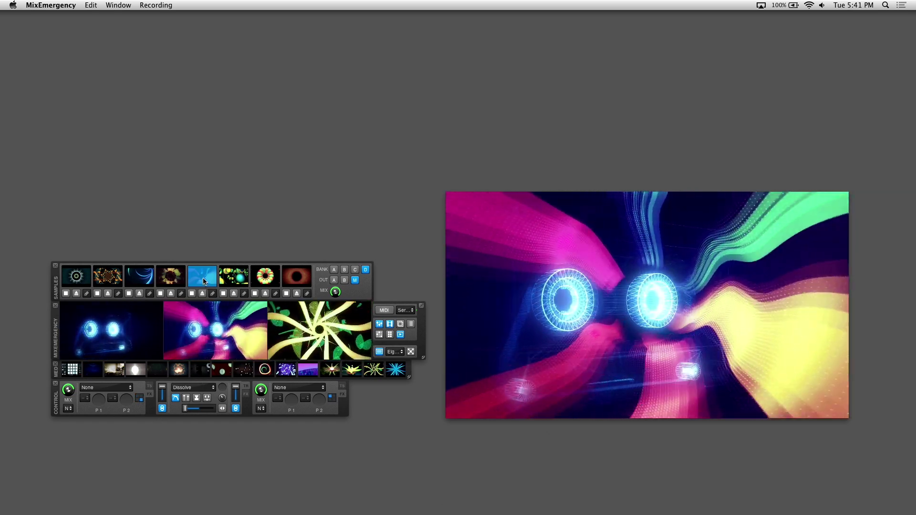
Step: In the fifth sample's Scale curve, move the existing point to the start and add an end point at the maximum
{"action": "left_click", "coordinate": [213, 294]}
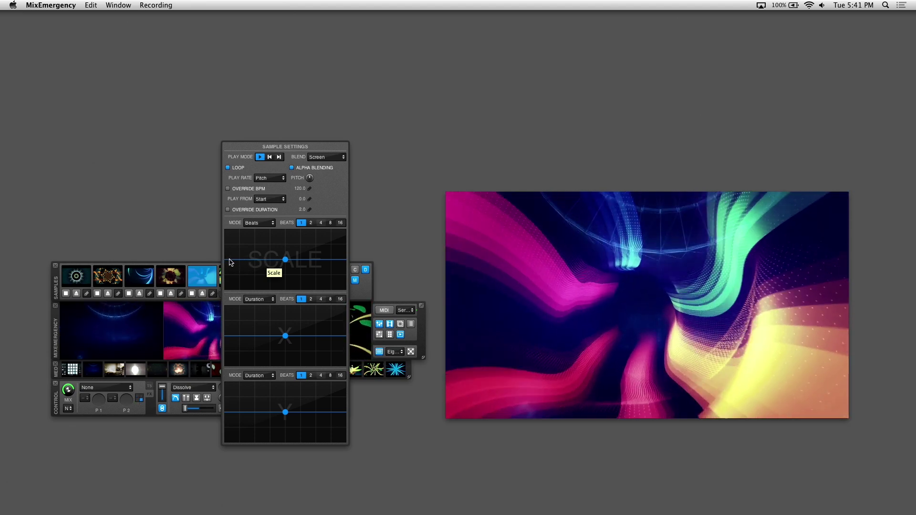
{"action": "left_click_drag", "start_coordinate": [284, 260], "coordinate": [218, 261]}
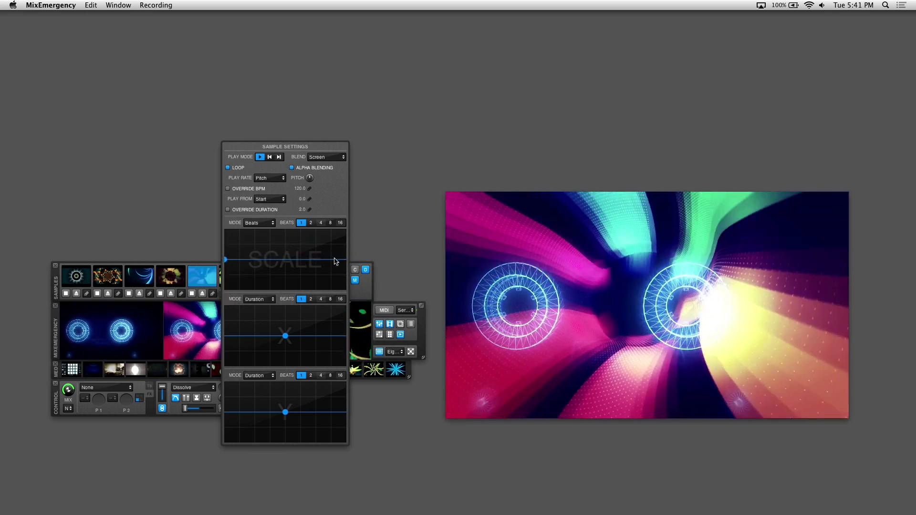
{"action": "right_click", "coordinate": [342, 261]}
{"action": "left_click", "coordinate": [368, 263]}
{"action": "left_click_drag", "start_coordinate": [344, 260], "coordinate": [356, 220]}
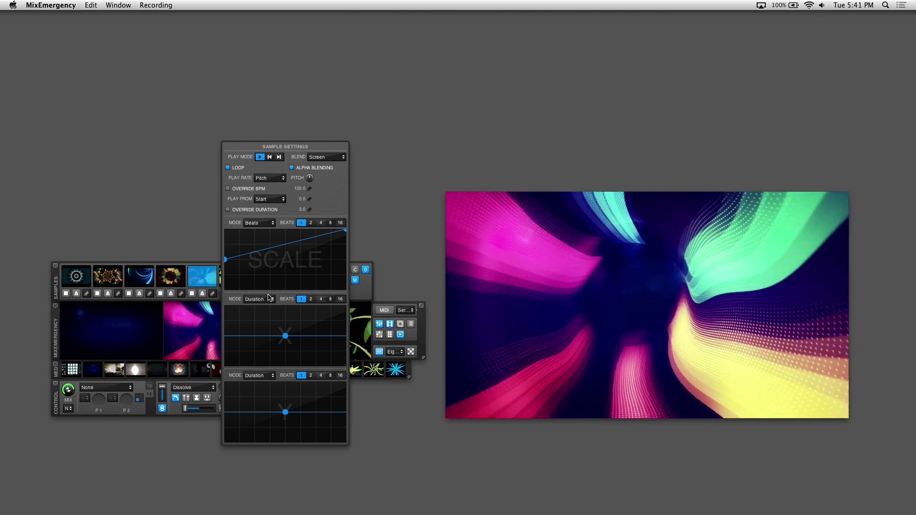
Step: Set the fifth sample's Scale curve to 4 beats and reset the curve
{"action": "left_click", "coordinate": [321, 222]}
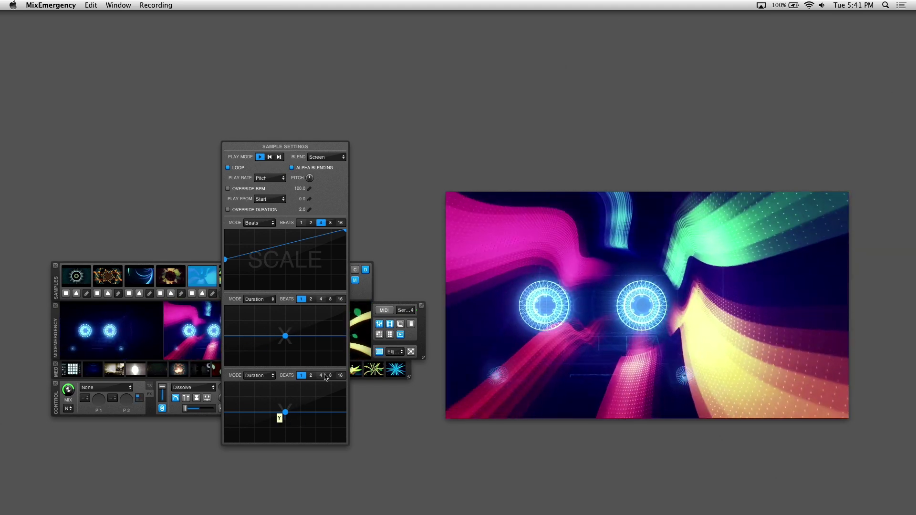
{"action": "right_click", "coordinate": [292, 255]}
{"action": "left_click", "coordinate": [322, 303]}
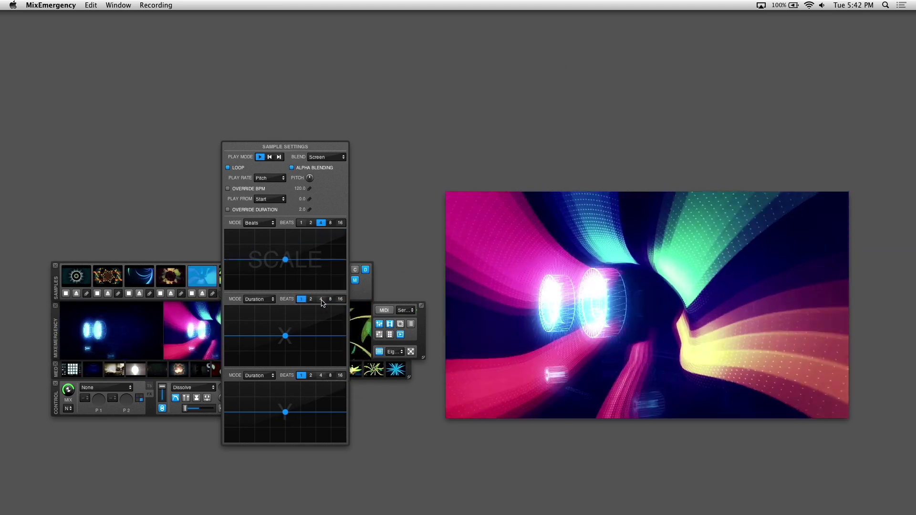
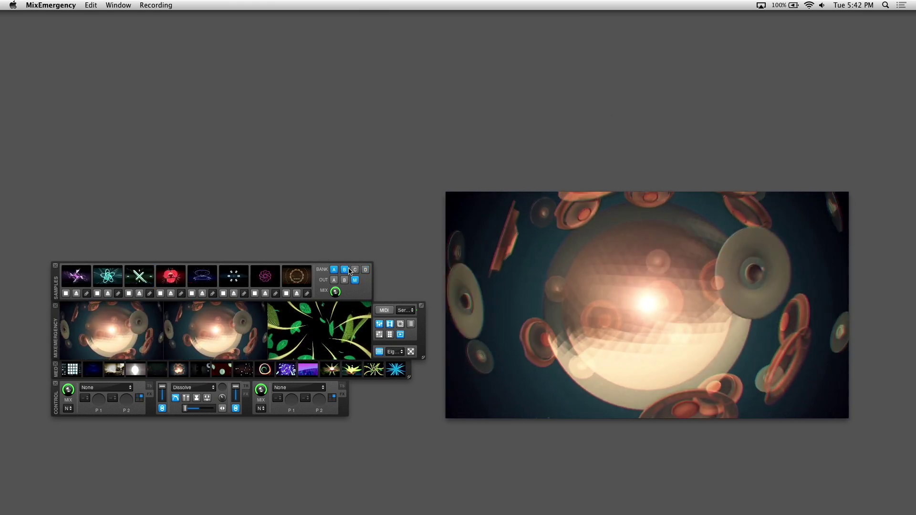
Step: Switch the sample player to bank C and on to bank D, and trigger bank D's first and third samples
{"action": "left_click", "coordinate": [355, 269]}
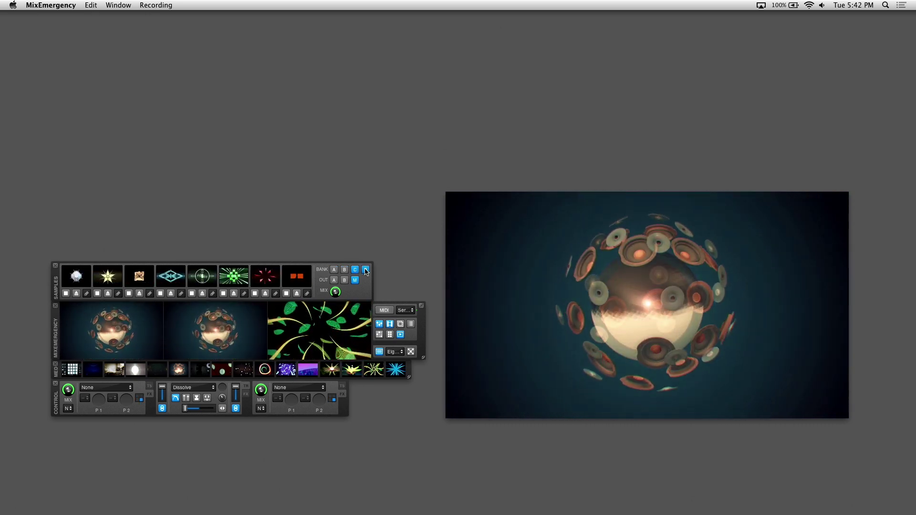
{"action": "left_click", "coordinate": [366, 270]}
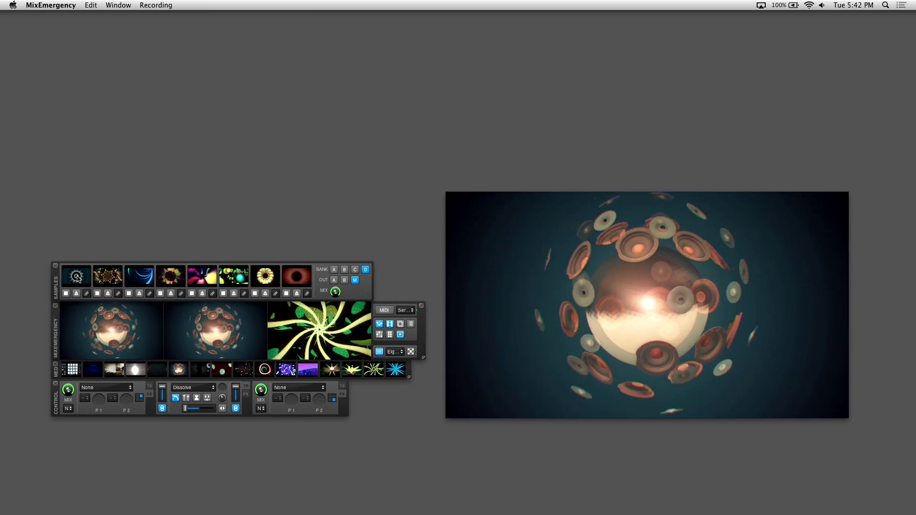
{"action": "key", "text": "1"}
{"action": "left_click", "coordinate": [139, 279]}
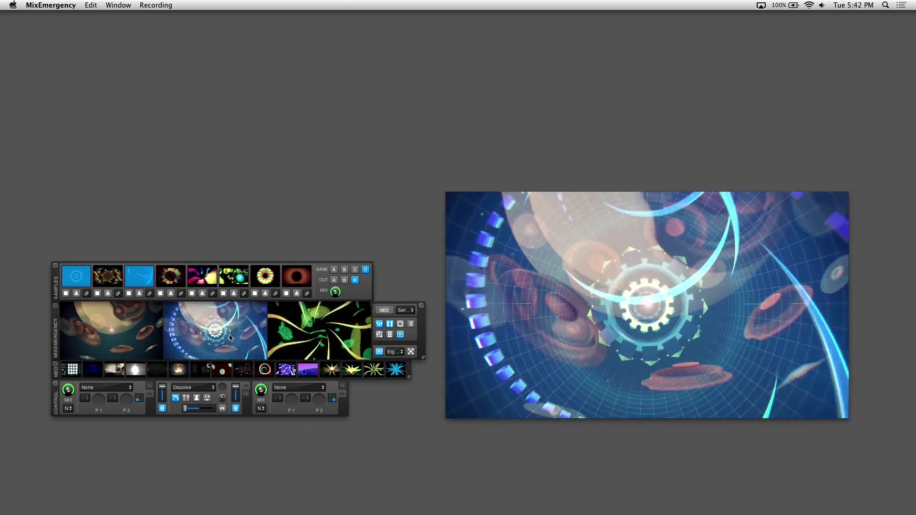
Step: Route the sample output to A and then to B, crossfading to deck B to show the samples there
{"action": "left_click", "coordinate": [333, 280]}
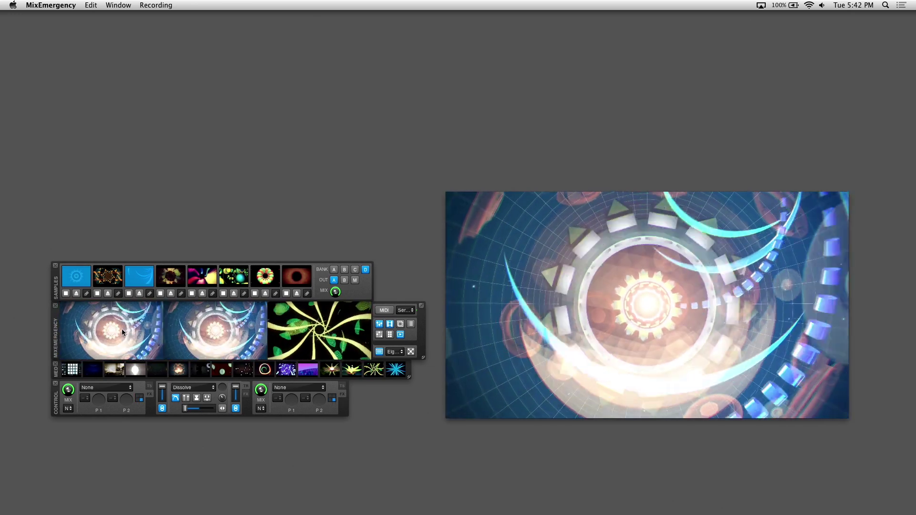
{"action": "left_click", "coordinate": [343, 280]}
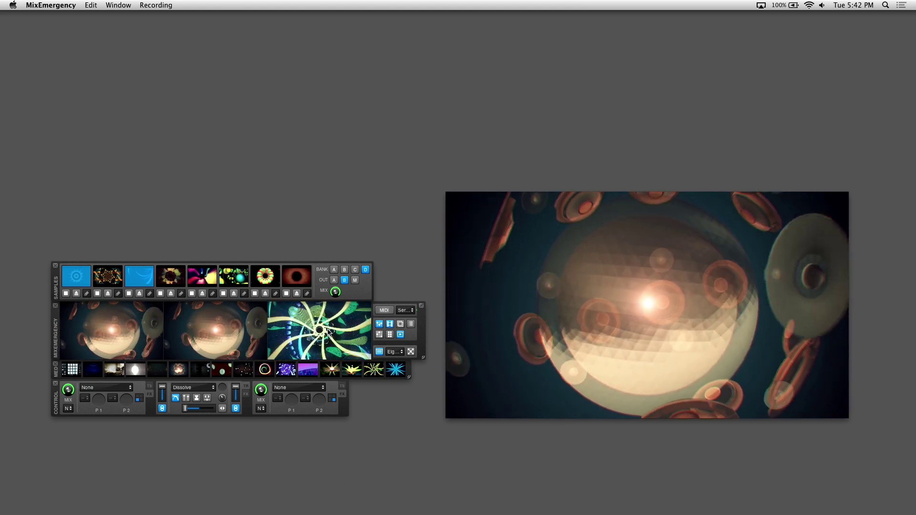
{"action": "left_click", "coordinate": [328, 333]}
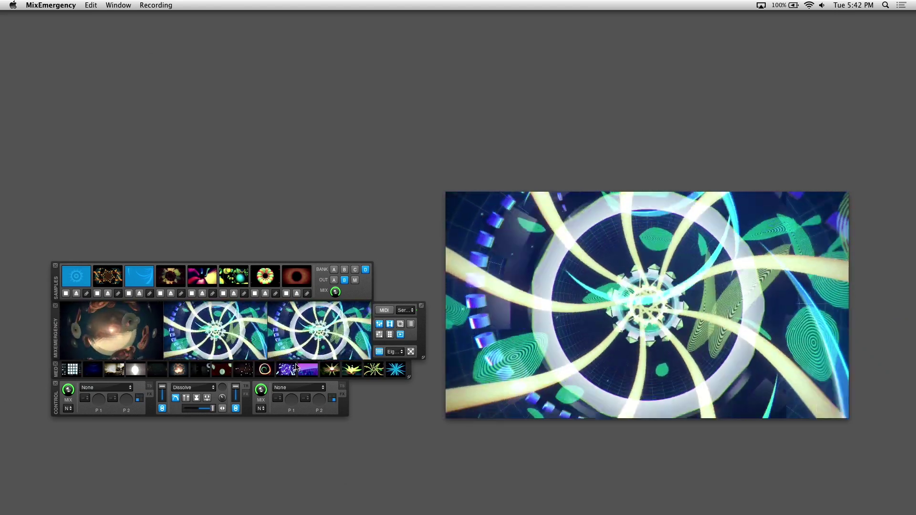
{"action": "left_click_drag", "start_coordinate": [317, 337], "coordinate": [306, 368]}
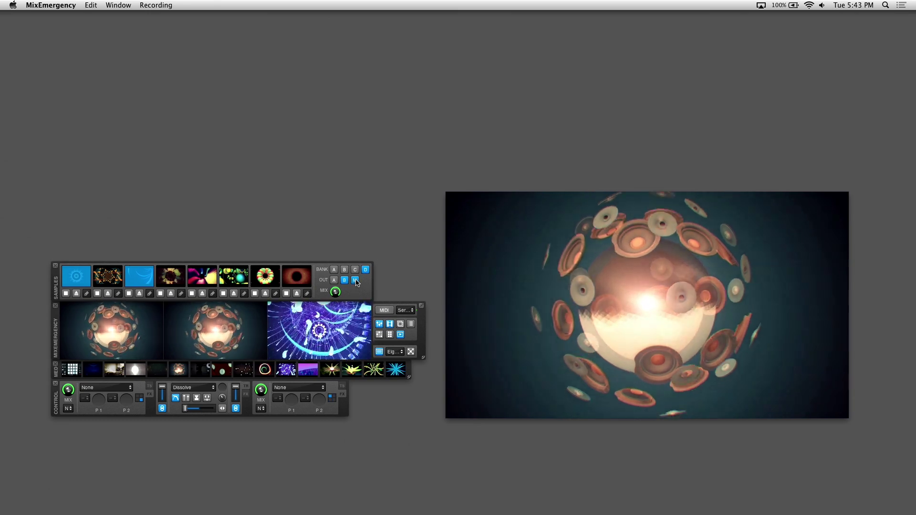
Step: Return the sample output to M and adjust the sample player's Mix level
{"action": "left_click", "coordinate": [355, 280]}
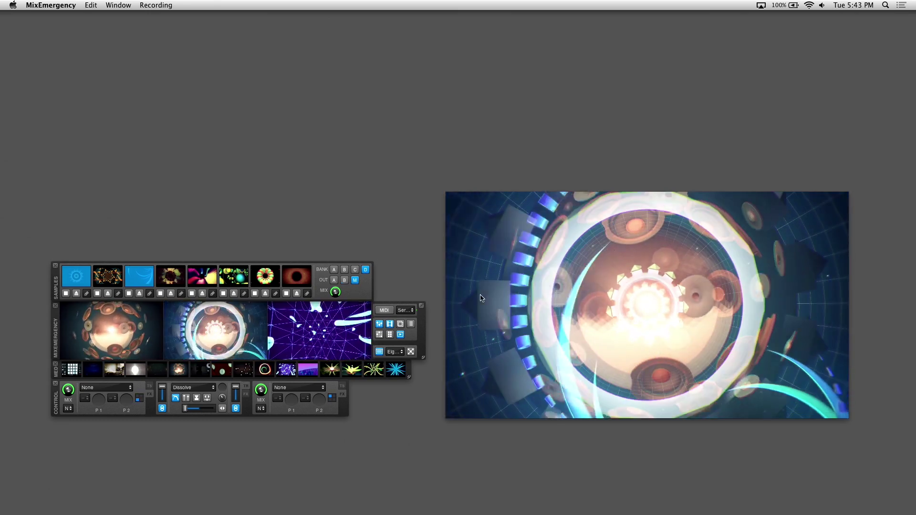
{"action": "left_click_drag", "start_coordinate": [335, 292], "coordinate": [315, 268]}
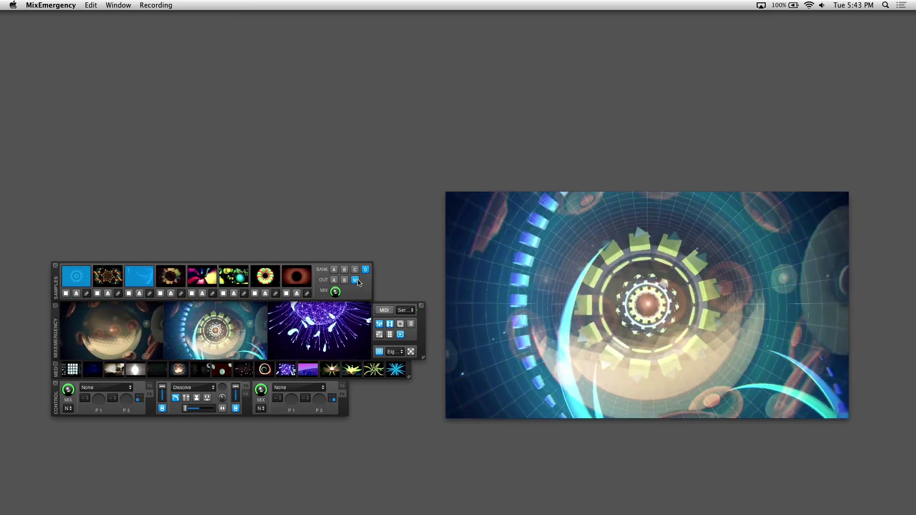
Step: Show the sample player set presets and close them again
{"action": "left_click", "coordinate": [411, 324]}
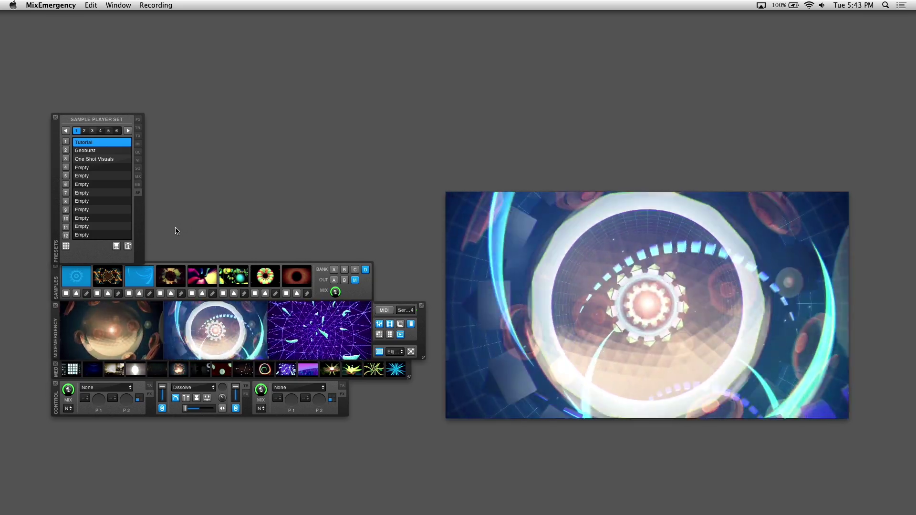
{"action": "left_click", "coordinate": [141, 179]}
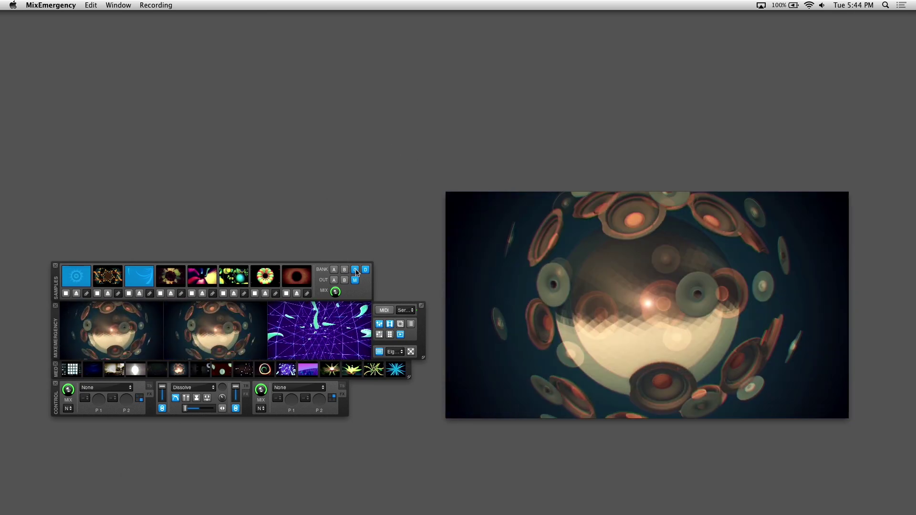
Step: Switch to bank C, trigger its eighth sample, and change through bank A to bank B
{"action": "left_click", "coordinate": [355, 271]}
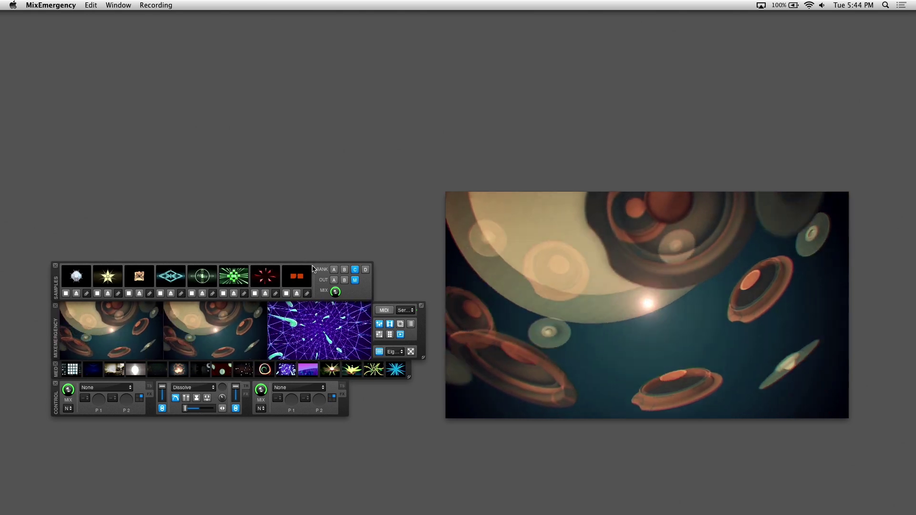
{"action": "left_click", "coordinate": [311, 270]}
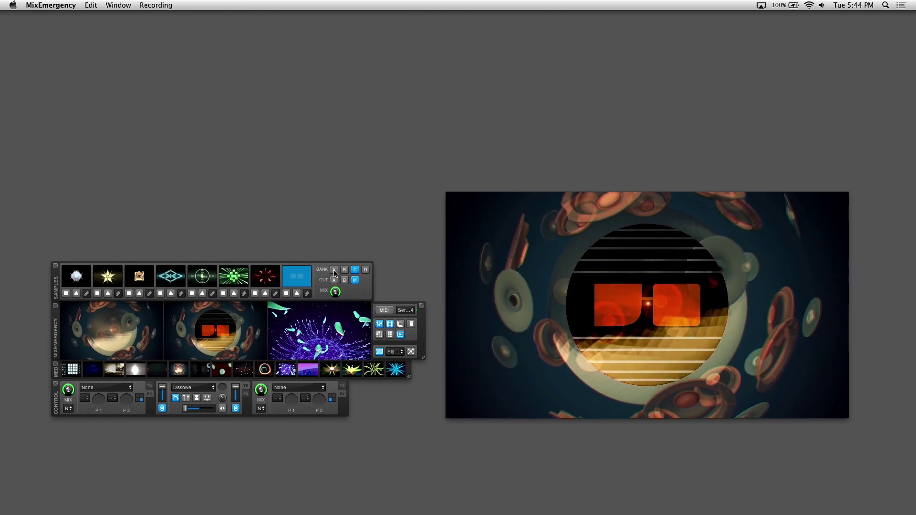
{"action": "left_click", "coordinate": [334, 271]}
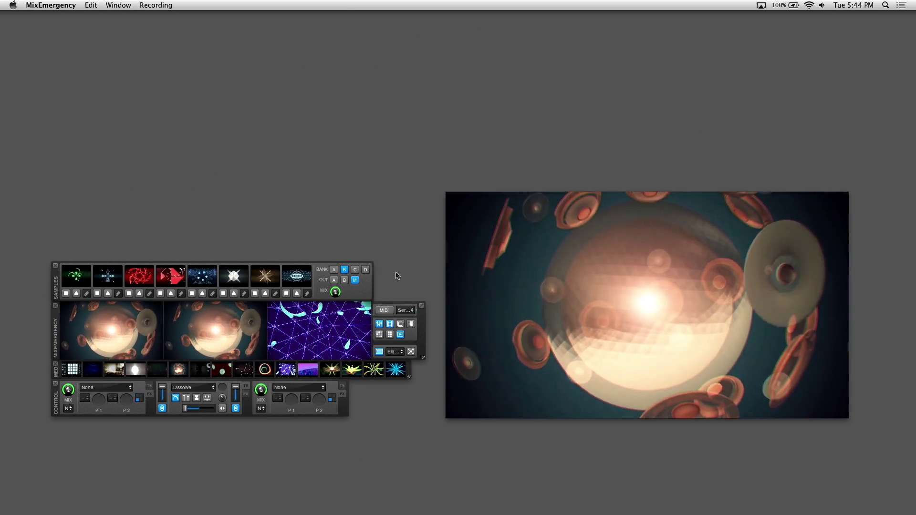
Step: Examine the first sample's MIDI note assignments in MIDI mapping mode and leave the mode
{"action": "left_click", "coordinate": [385, 310]}
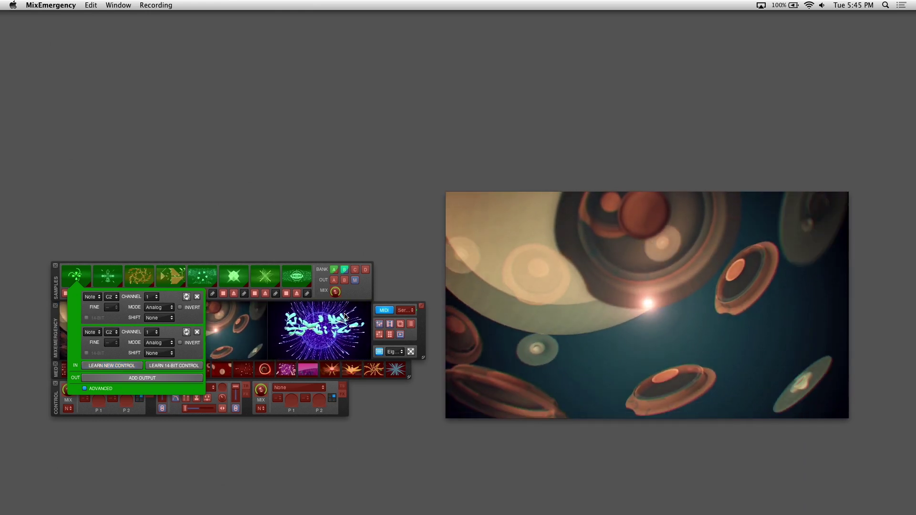
{"action": "left_click", "coordinate": [383, 311]}
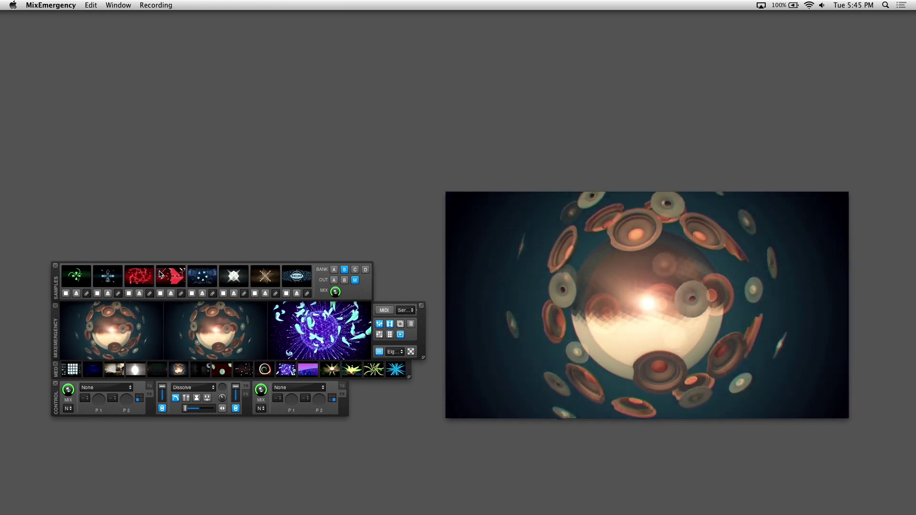
Step: Trigger bank B's fifth sample and display the video output full screen
{"action": "left_click", "coordinate": [207, 281]}
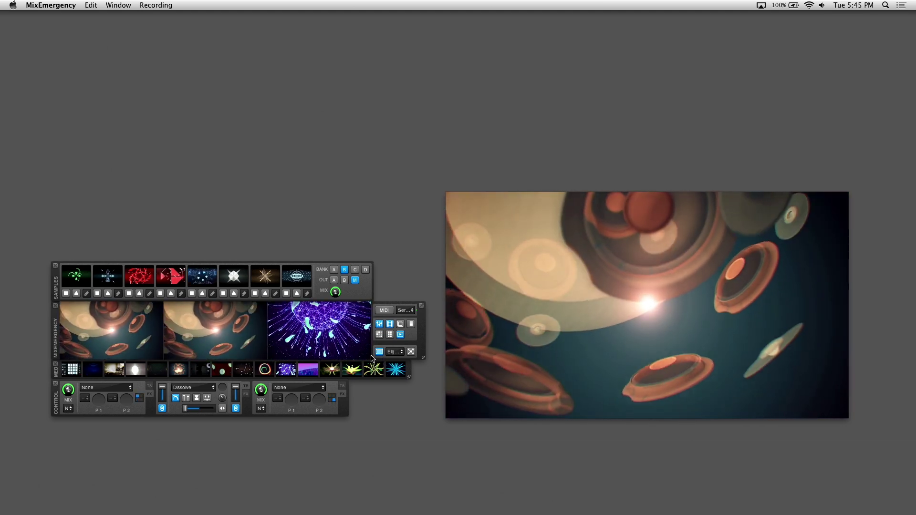
{"action": "left_click", "coordinate": [410, 353]}
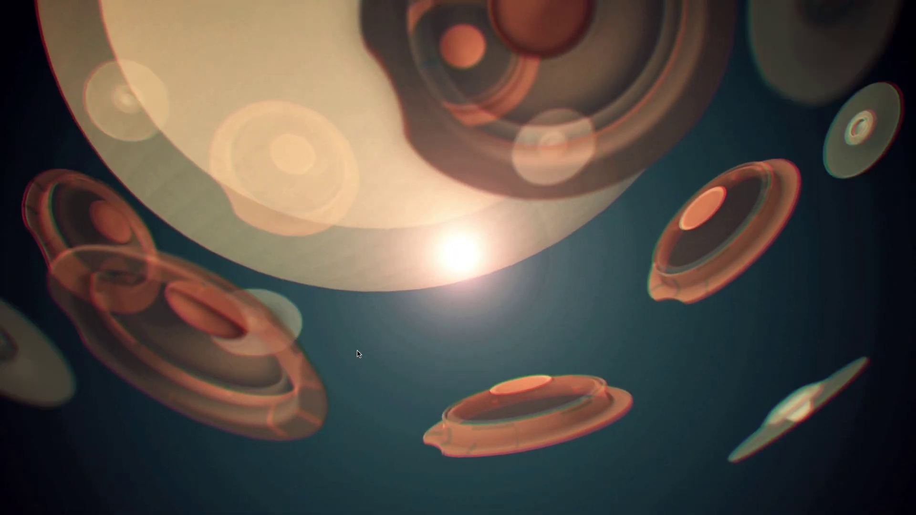